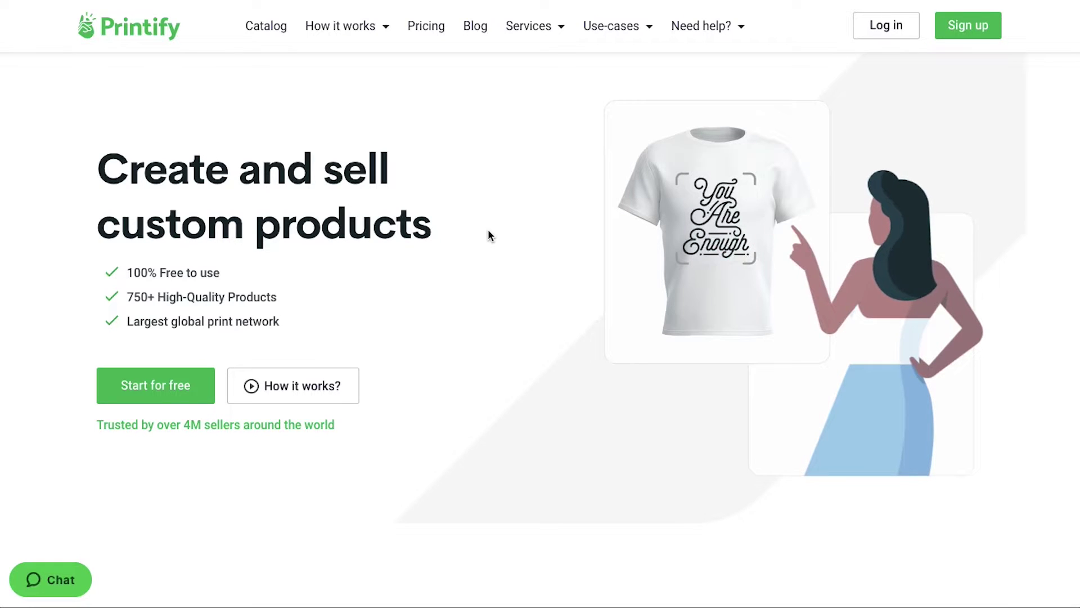
Step: Open the Pricing page comparing Free, Premium and Enterprise, then start signing up on the Free plan
key(Tab)
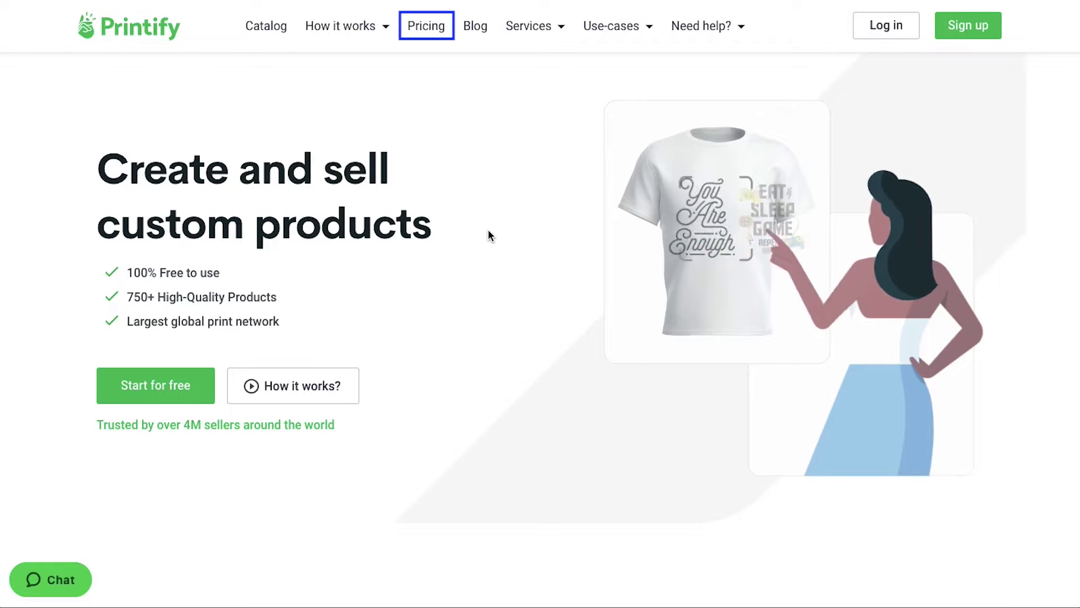
click(430, 31)
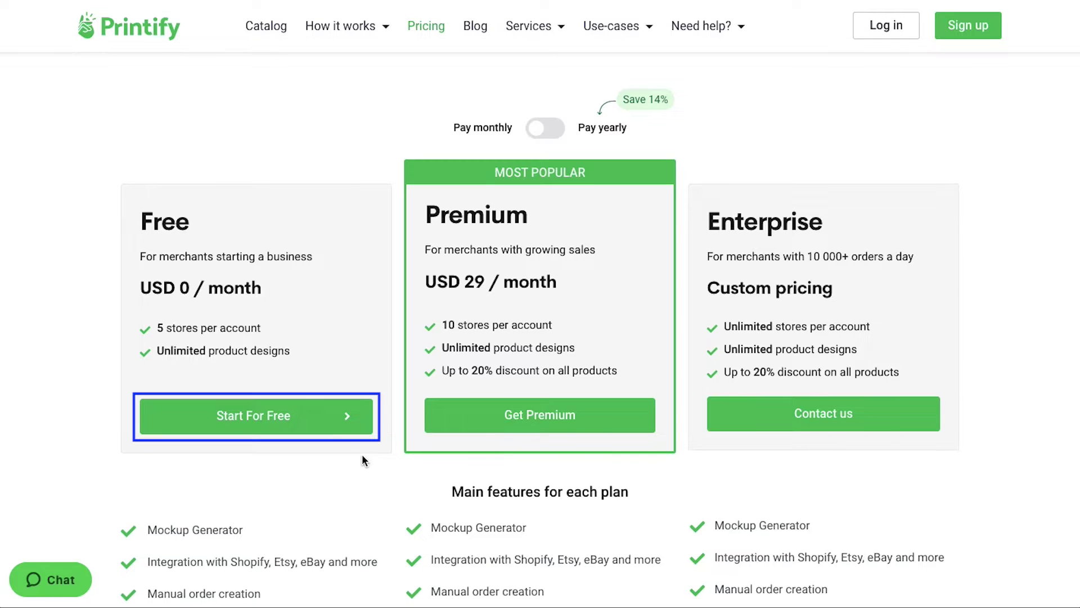
click(308, 418)
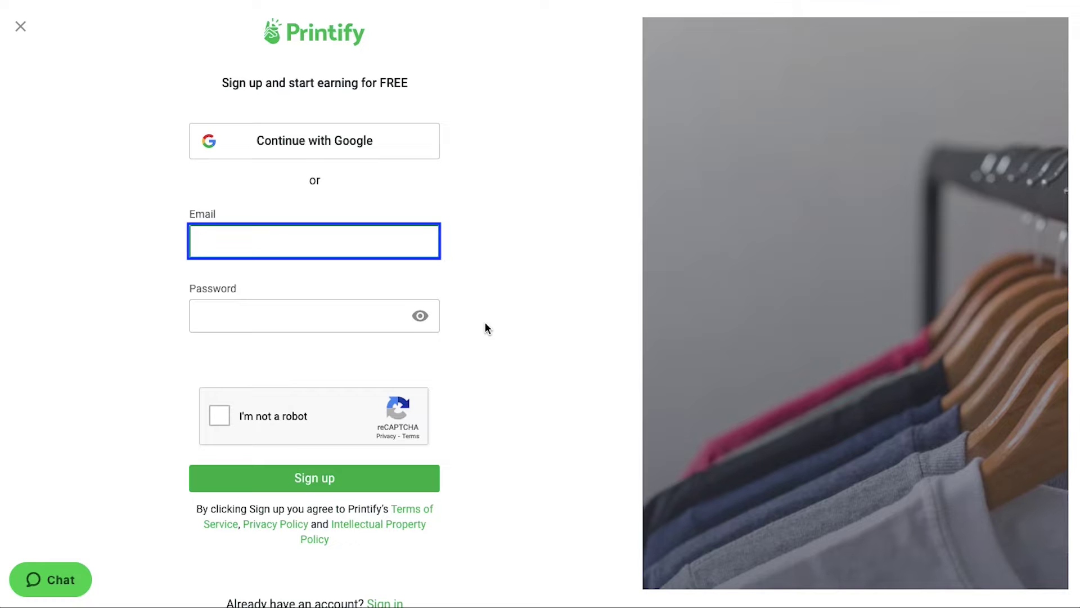
Step: Register with the account e-mail and a password, passing the reCAPTCHA check
key(ctrl+v)
key(Tab)
text(••••••••••)
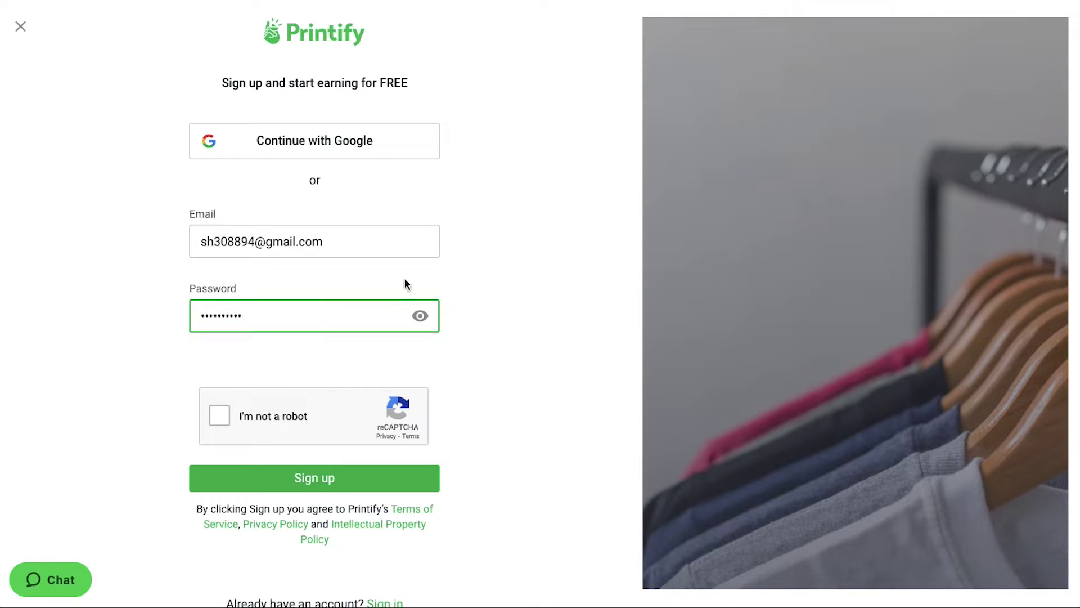
click(225, 413)
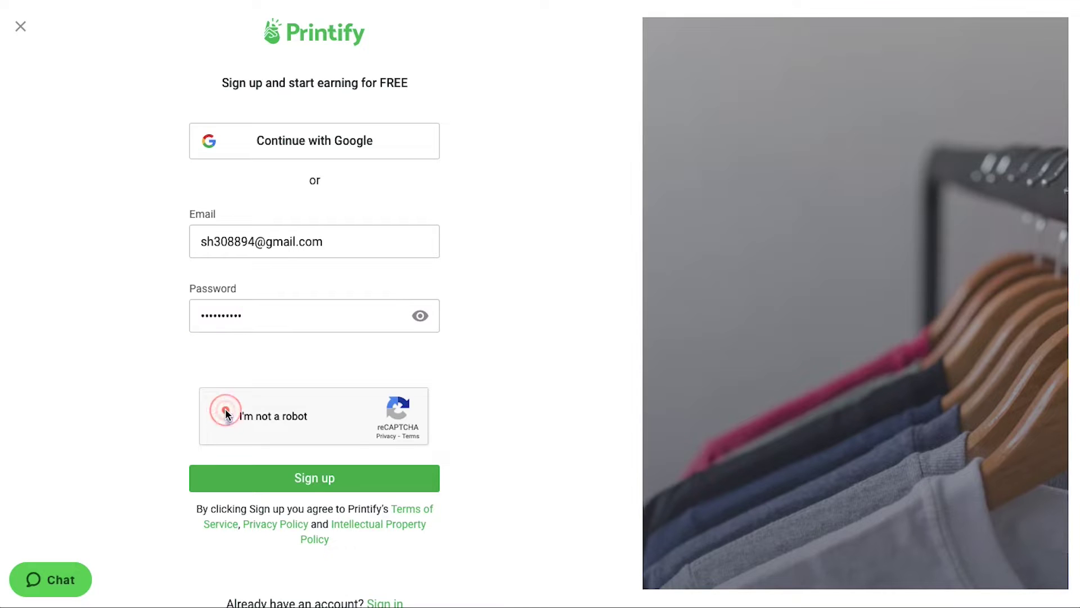
click(276, 482)
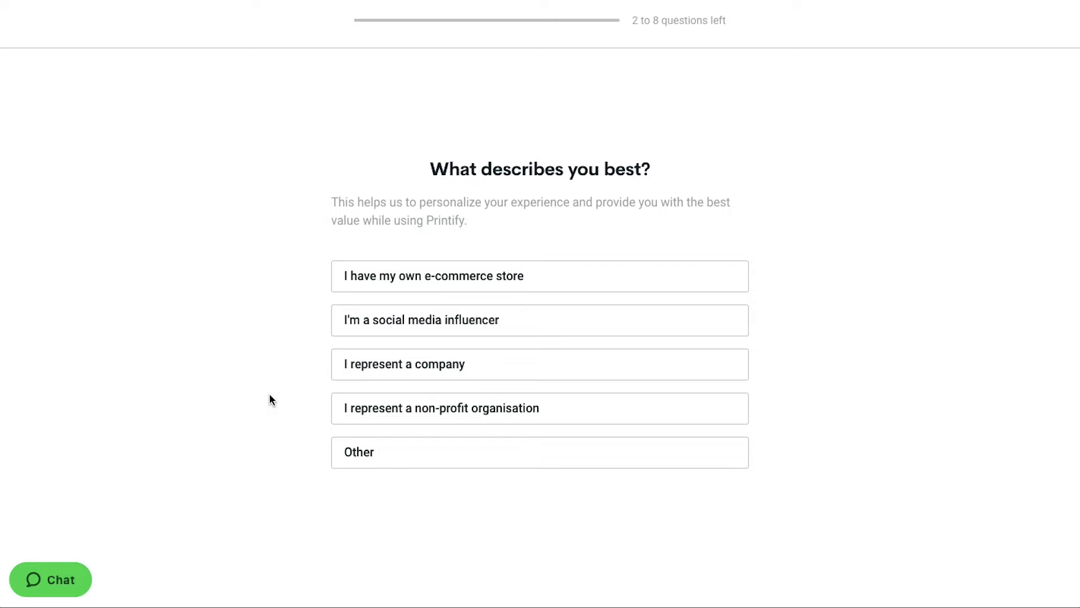
Step: Review the answer choices and pick 'I'm a social media influencer'
key(Tab)
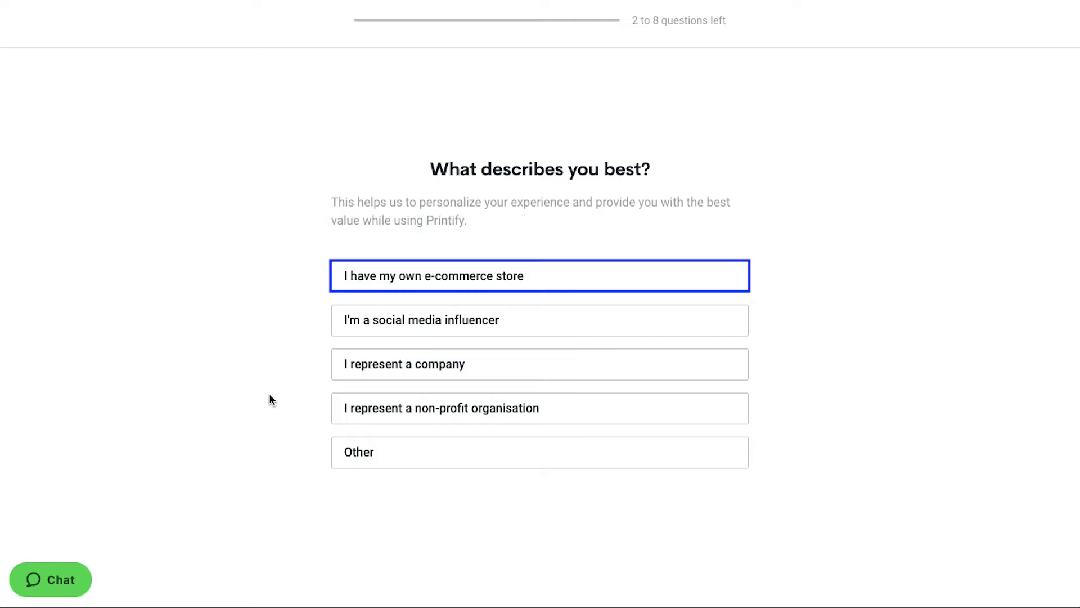
key(Tab)
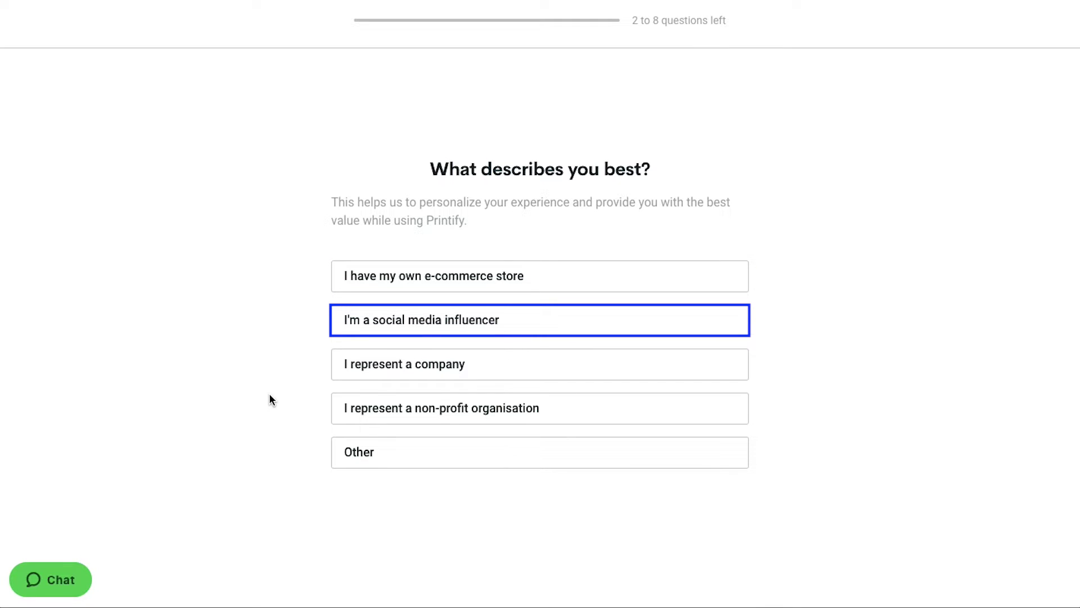
key(Tab)
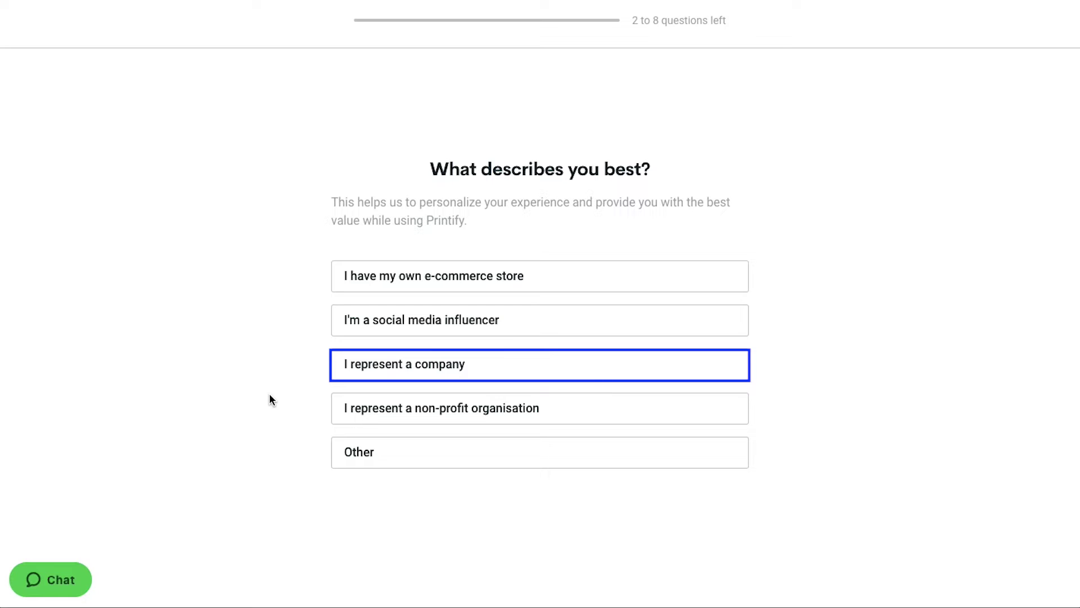
key(Tab)
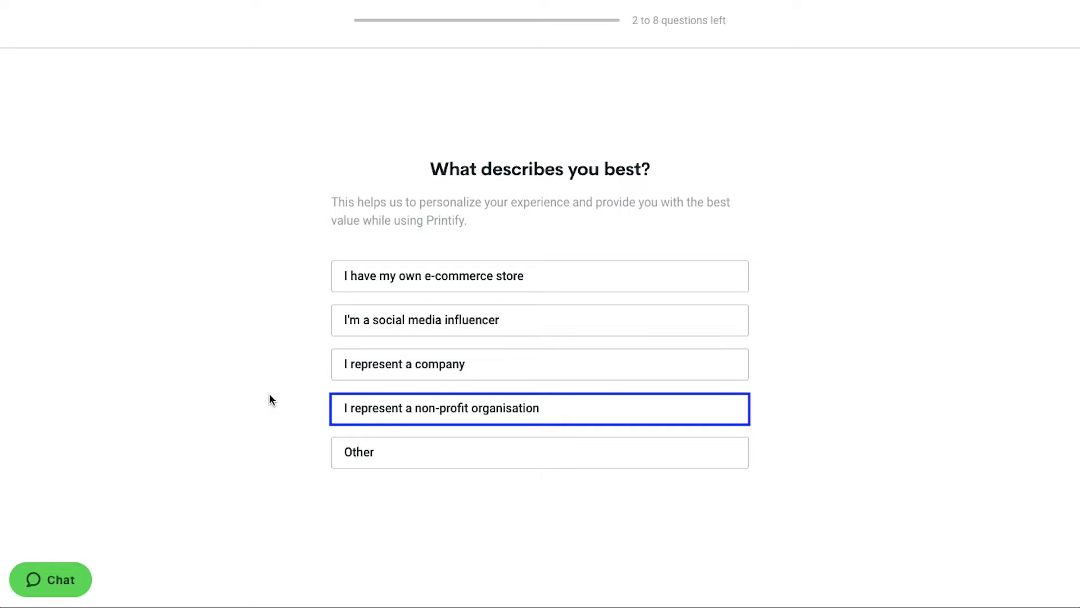
key(Tab)
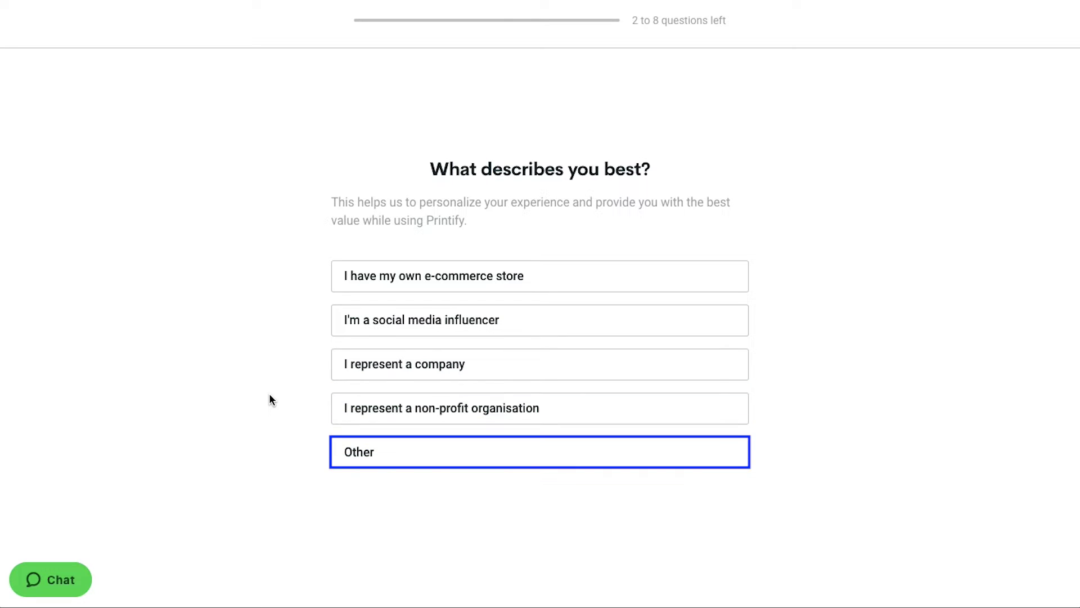
key(Tab)
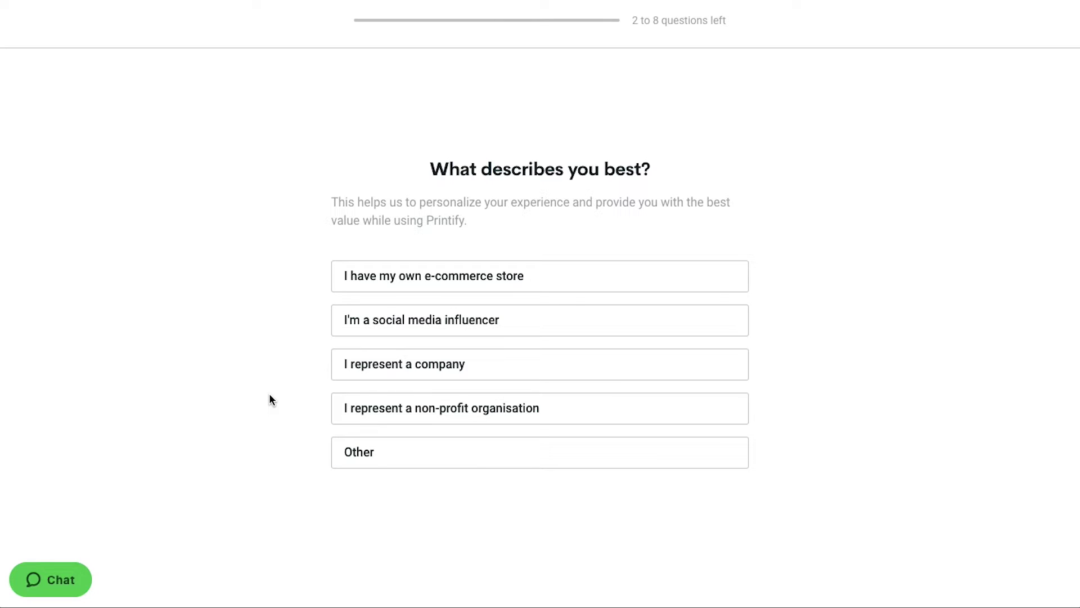
click(353, 316)
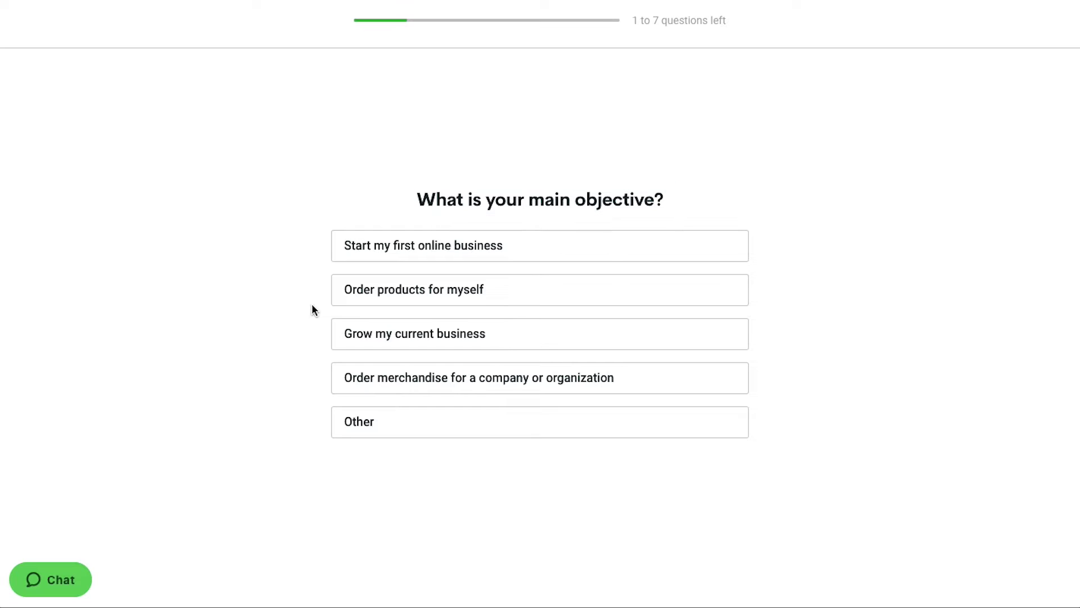
Step: Review the objective choices and pick 'Grow my current business'
key(Tab)
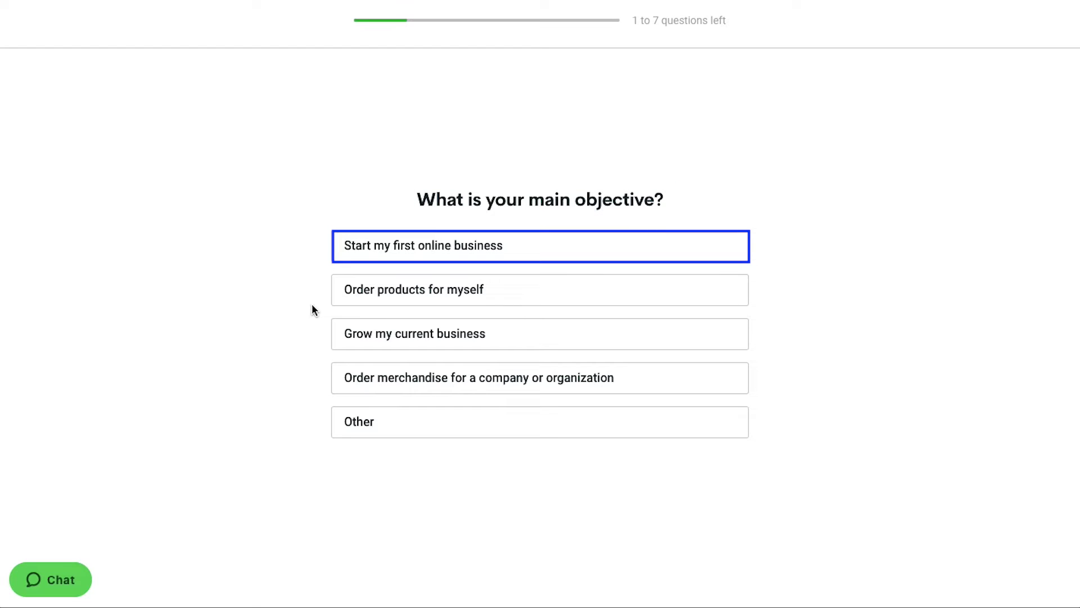
key(Tab)
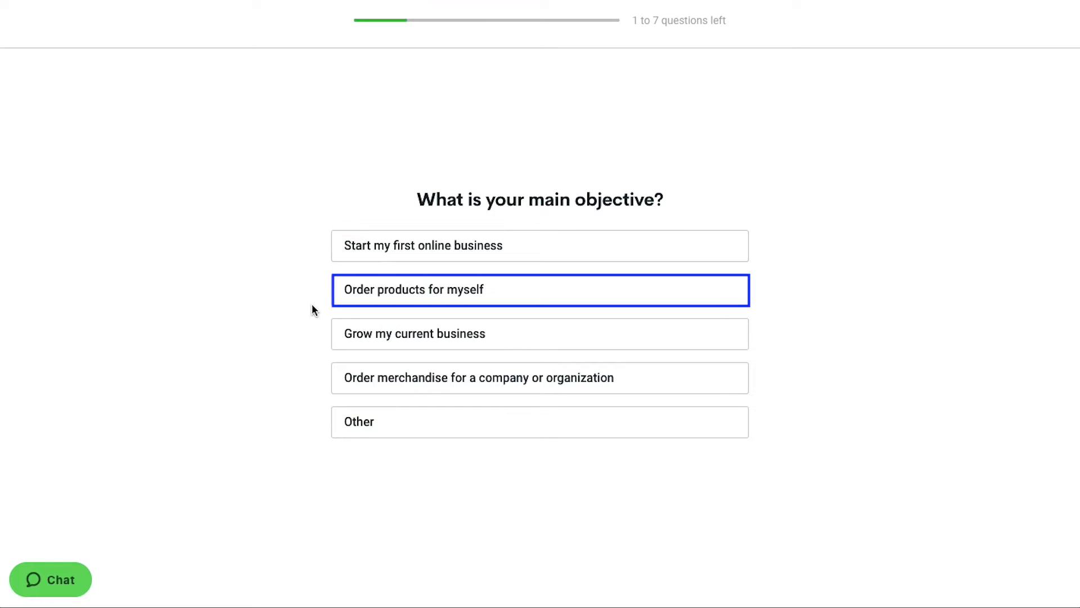
key(Tab)
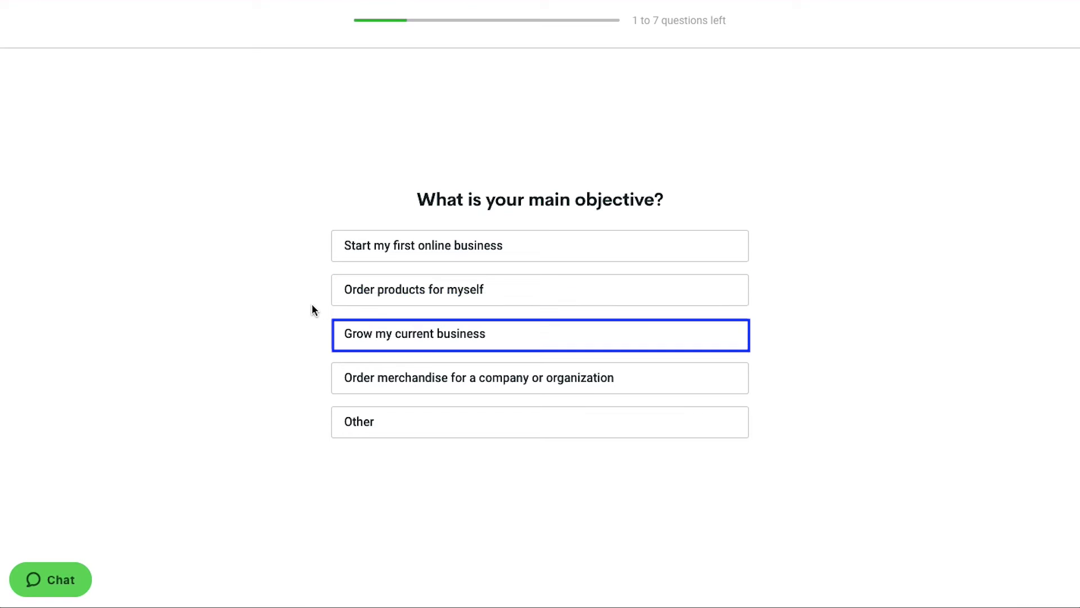
key(Tab)
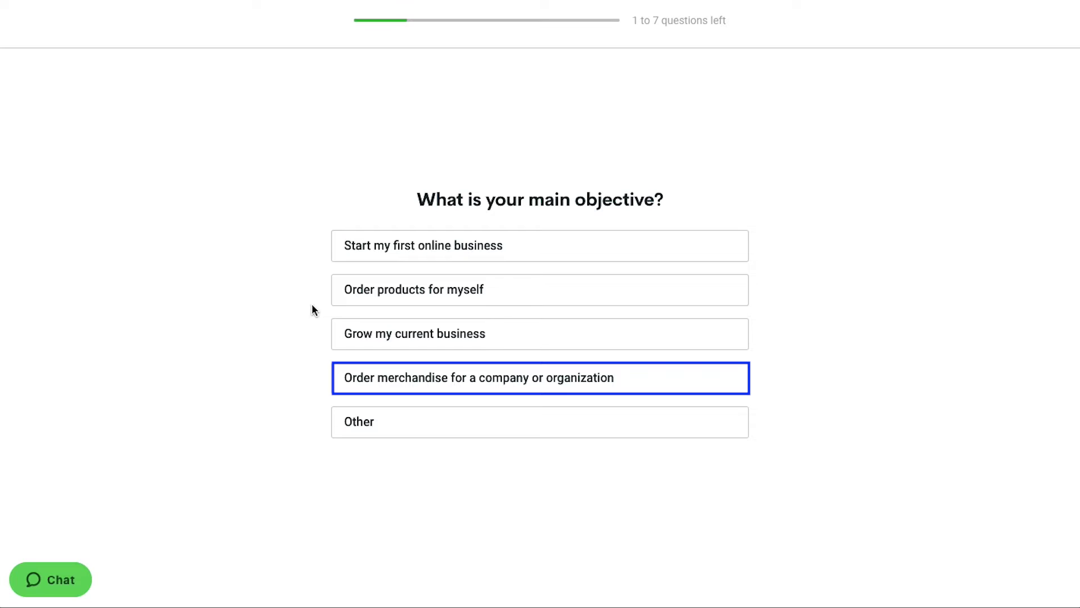
key(Tab)
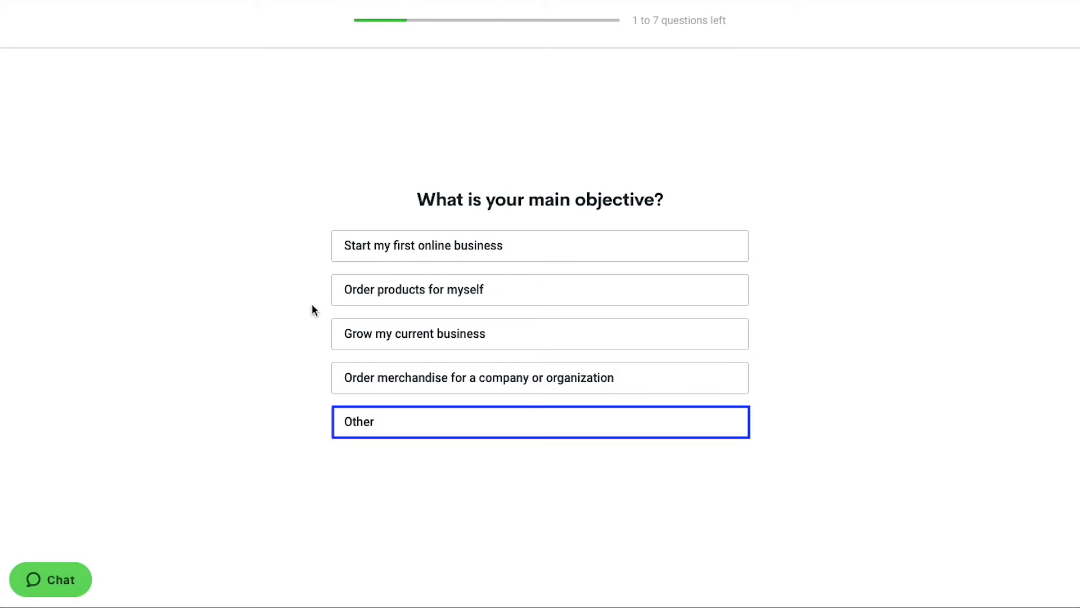
key(Tab)
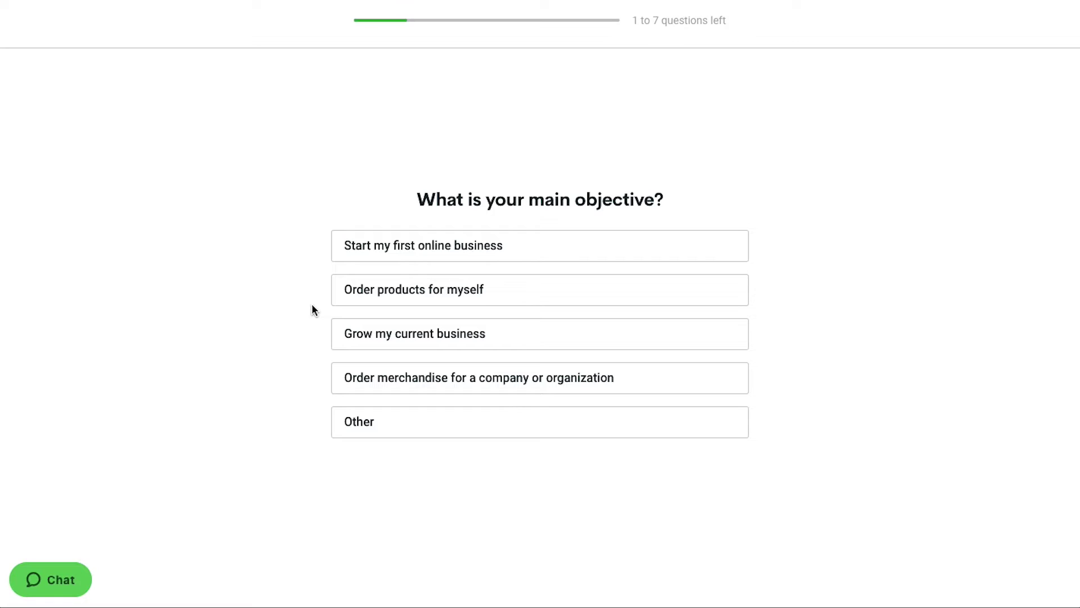
click(360, 336)
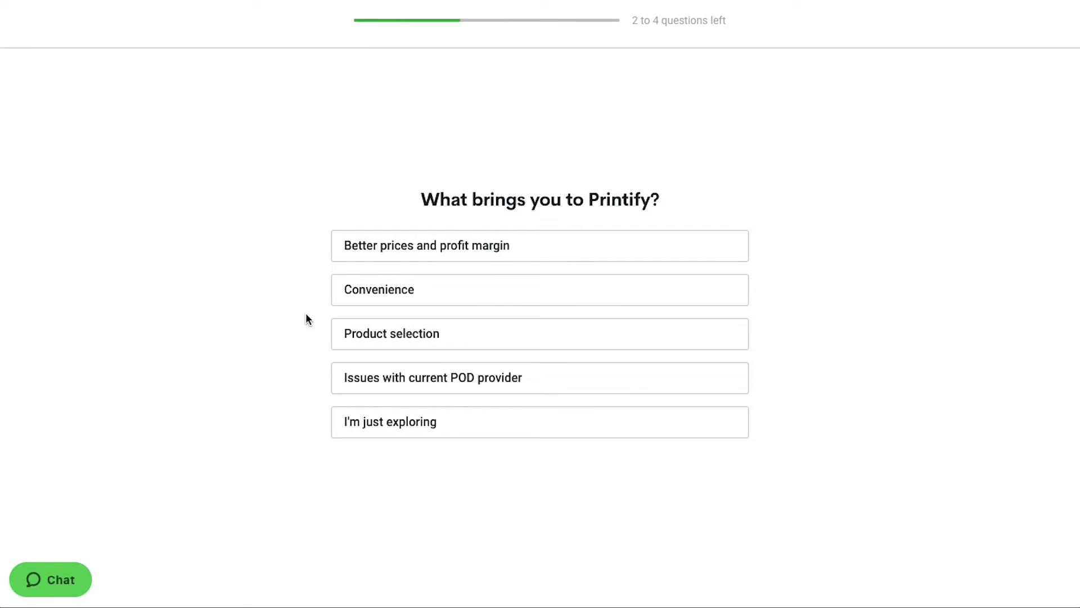
Step: Pick a reason for coming to Printify from options like Better prices, Convenience and Product selection
key(Tab)
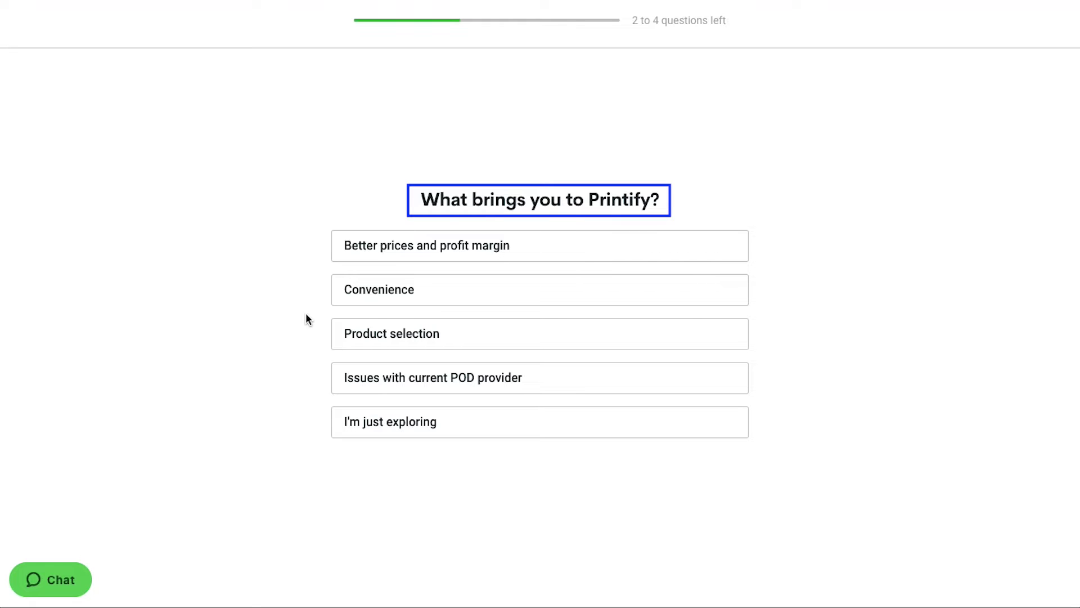
click(306, 314)
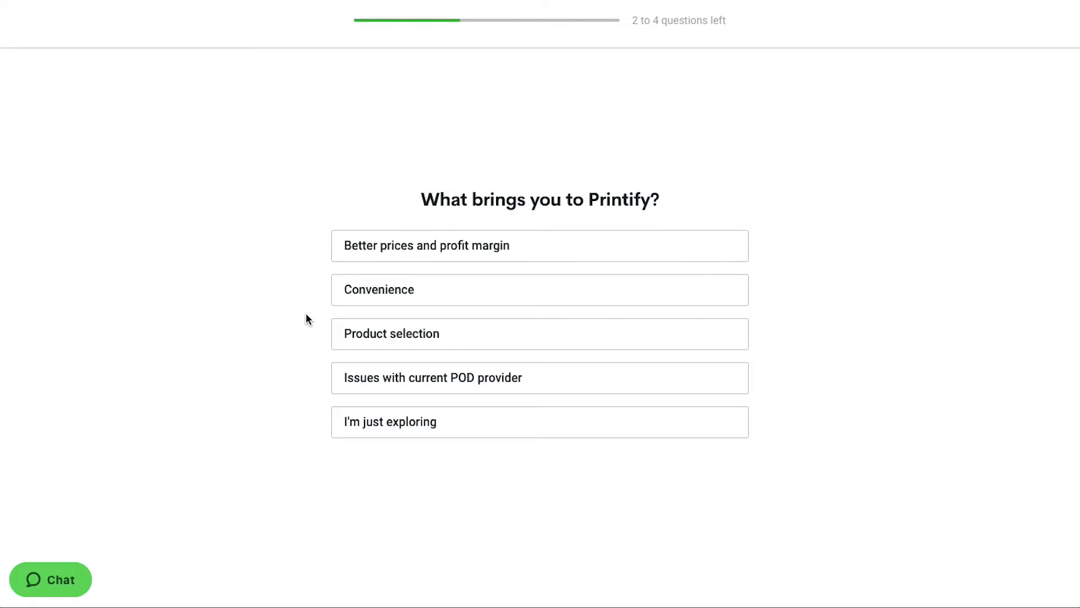
key(Tab)
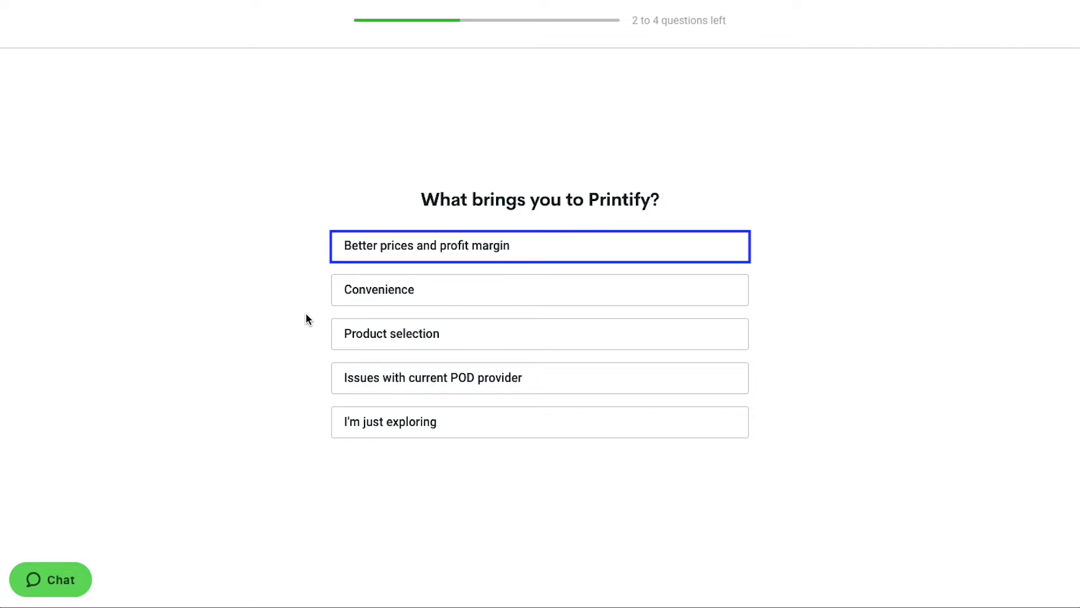
key(Tab)
key(Tab)
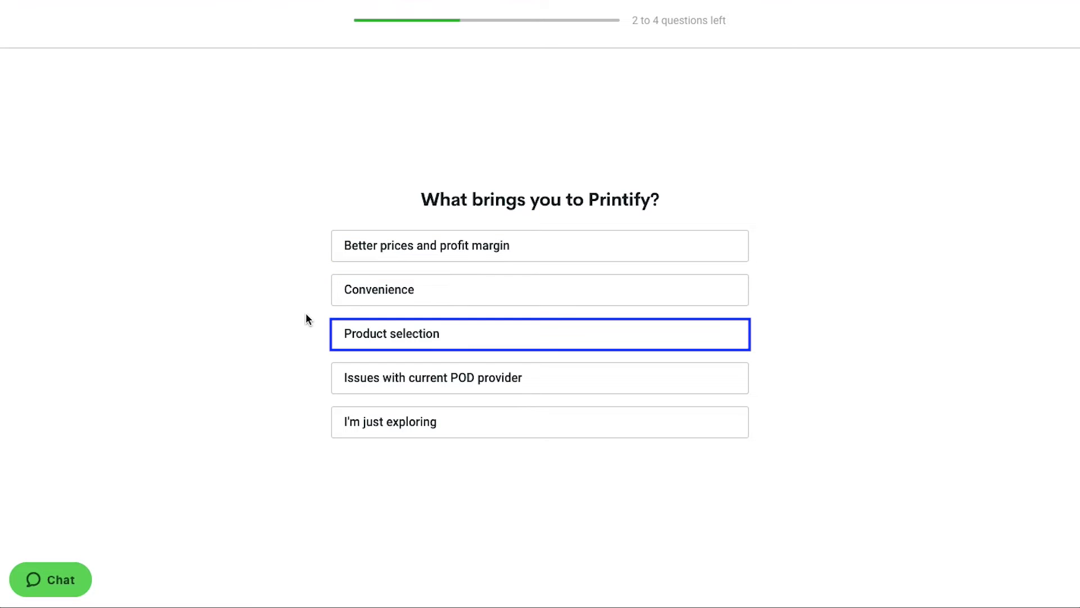
key(Tab)
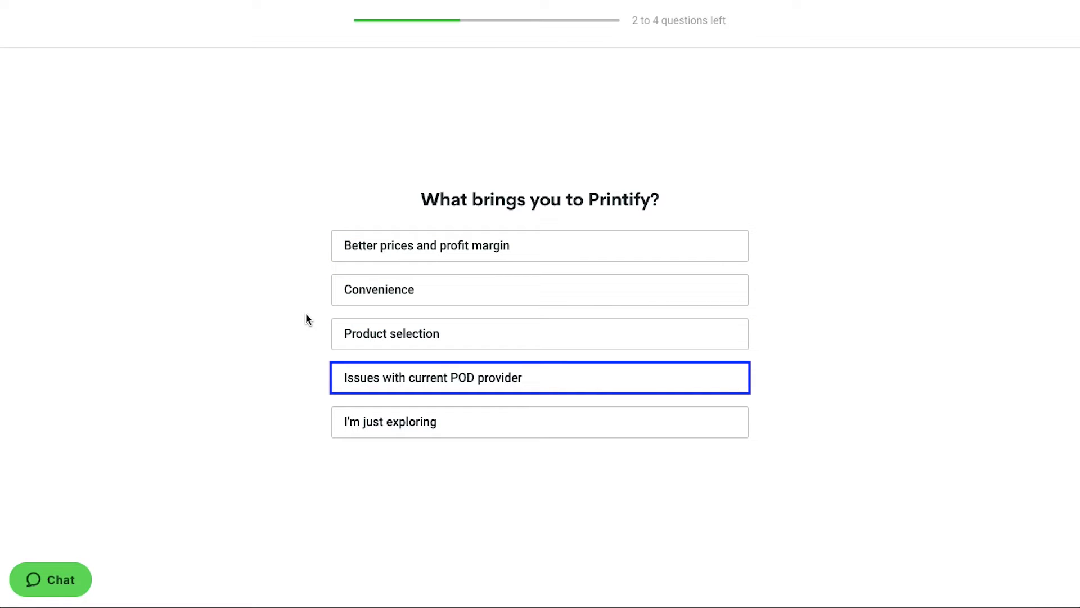
key(Tab)
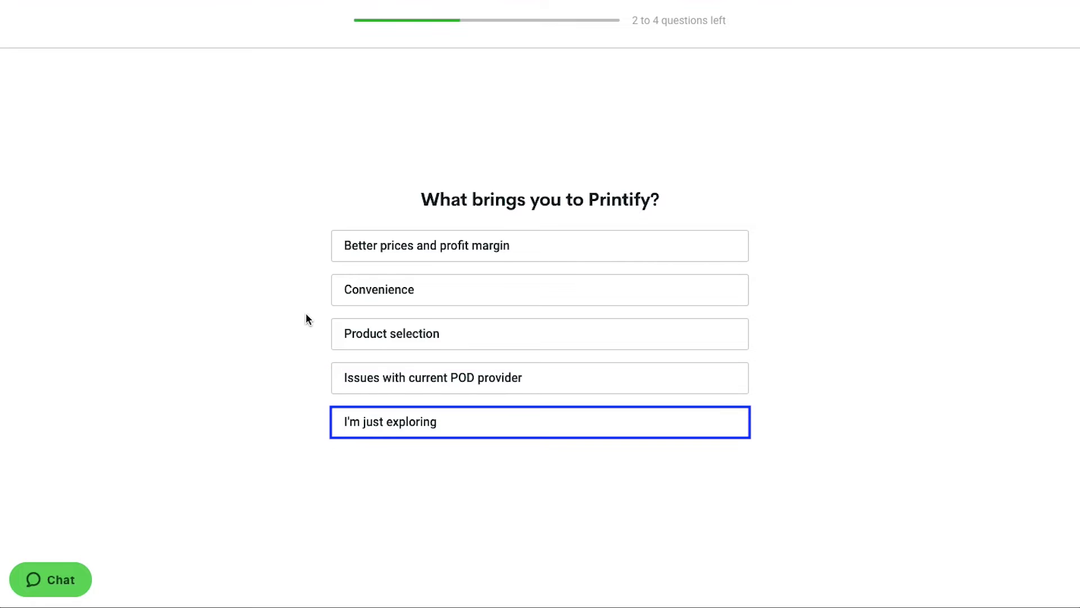
key(Tab)
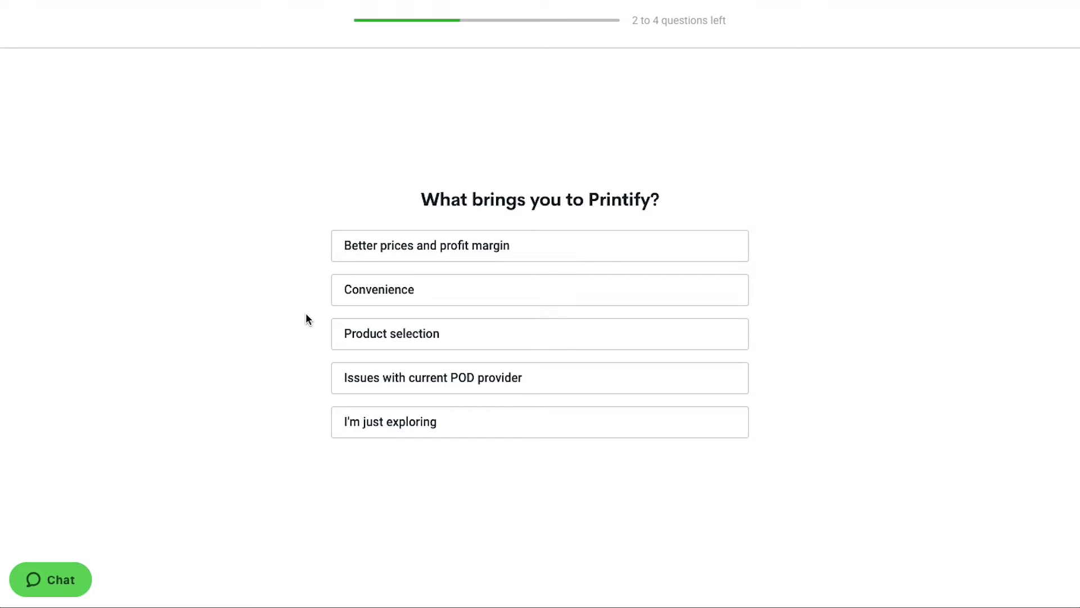
click(348, 248)
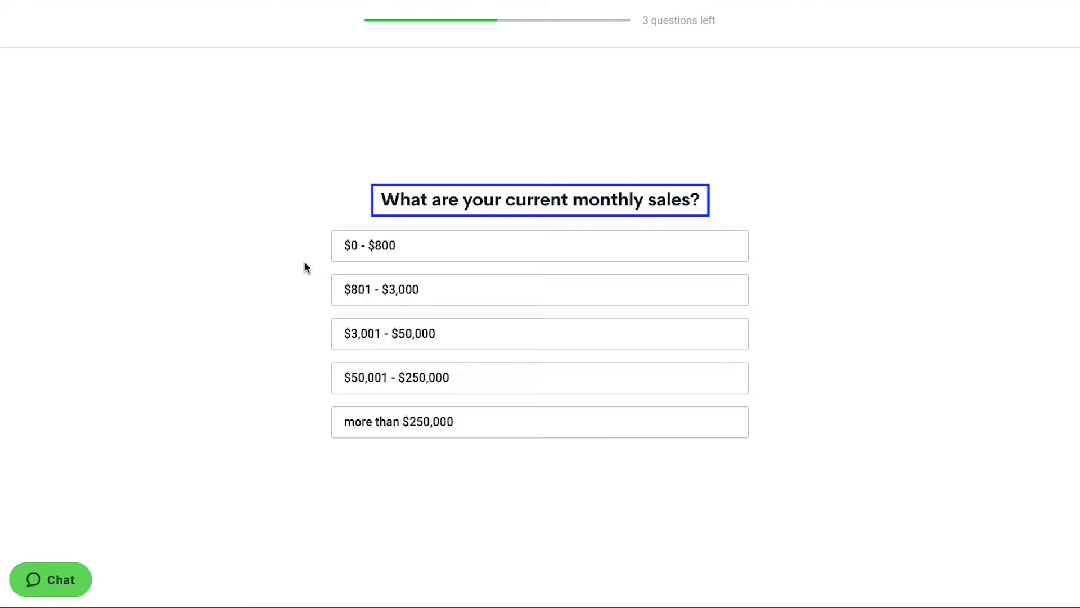
Step: Set monthly sales to '$801 - $3,000' and fulfilment to 'I don't yet. I'm just getting started'
key(Tab)
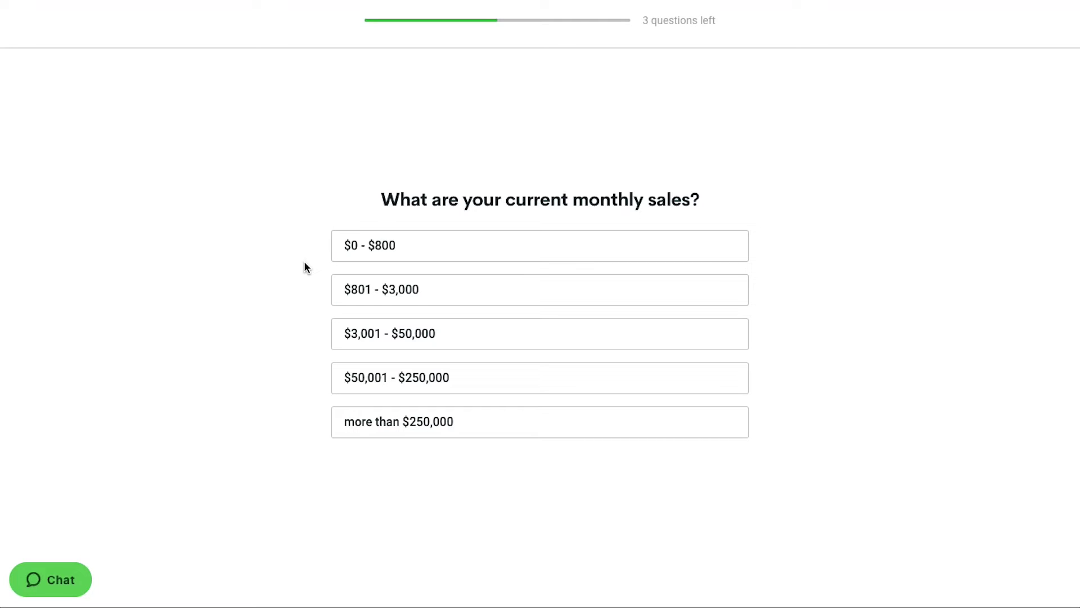
click(349, 289)
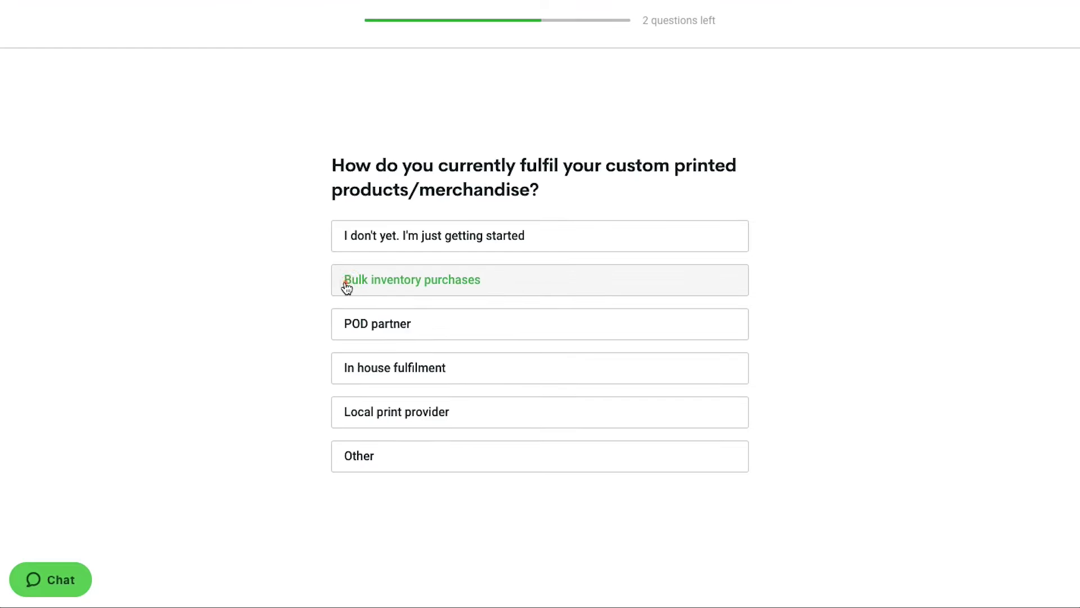
click(346, 287)
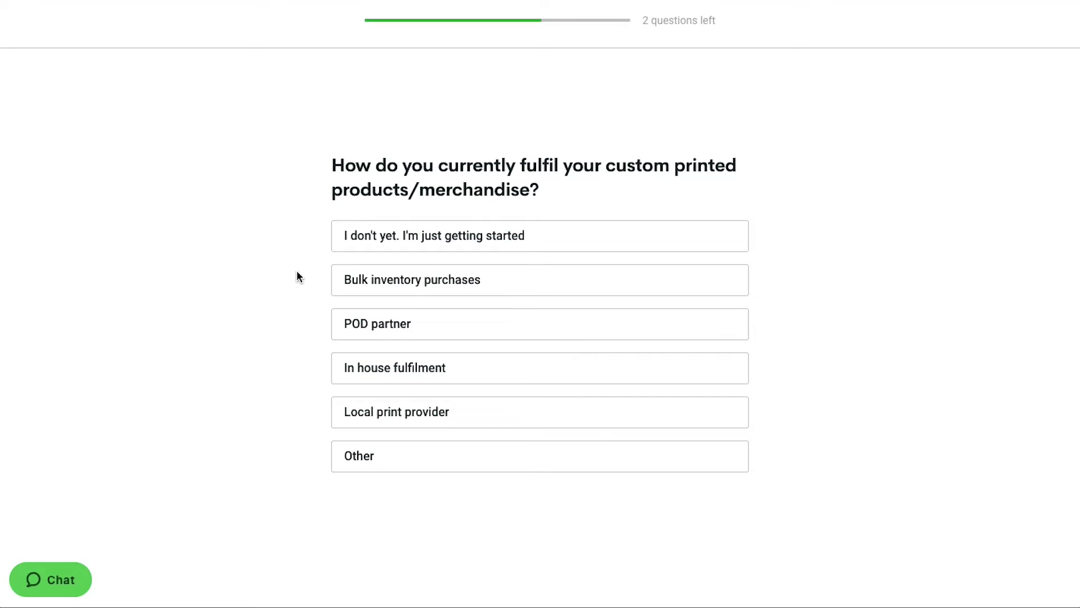
key(Tab)
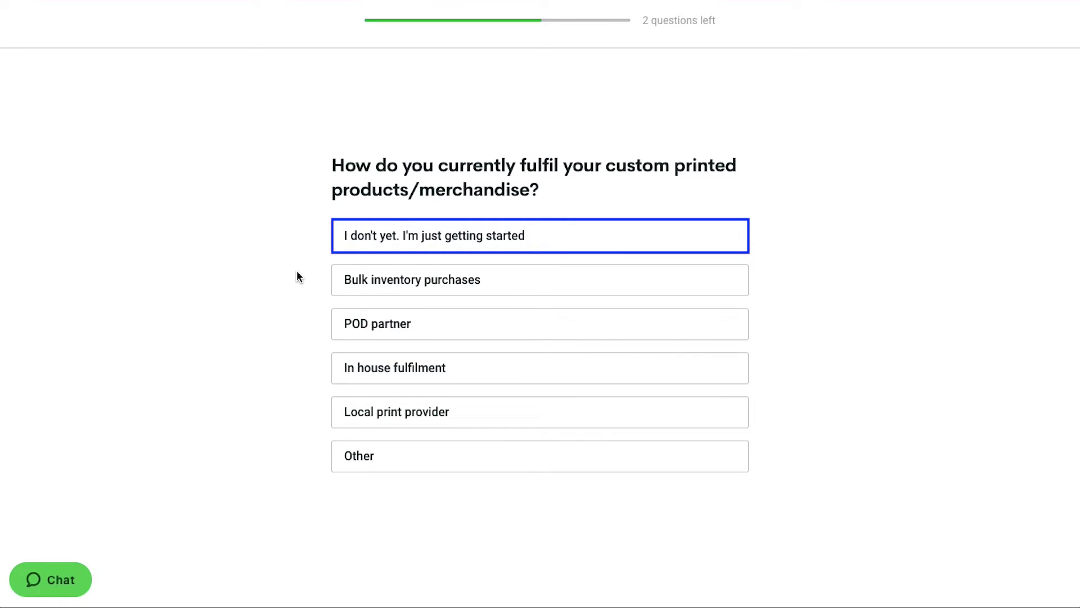
key(Tab)
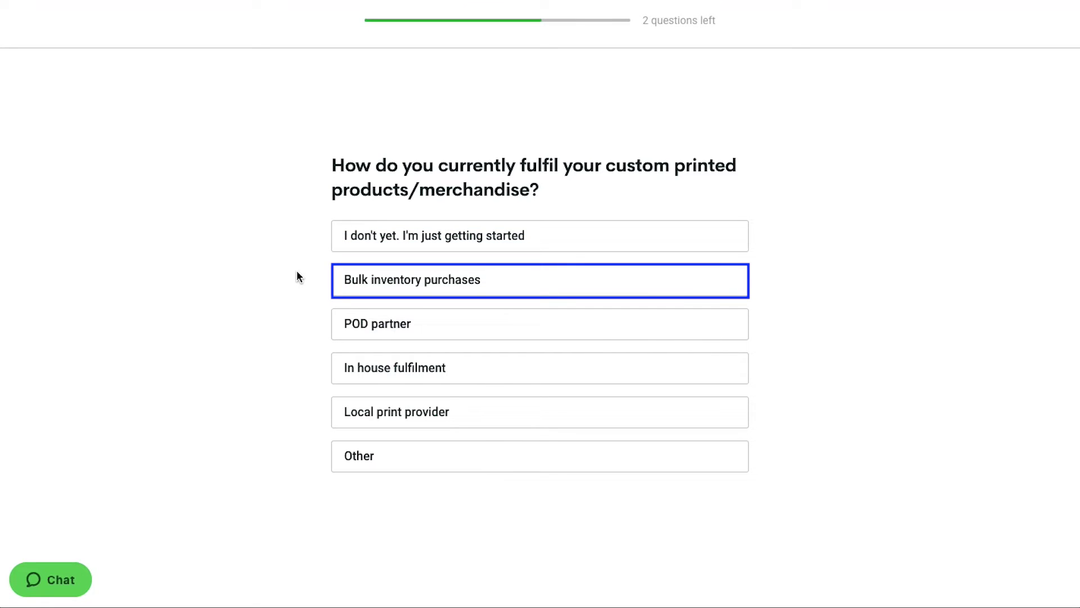
key(Tab)
key(Tab)
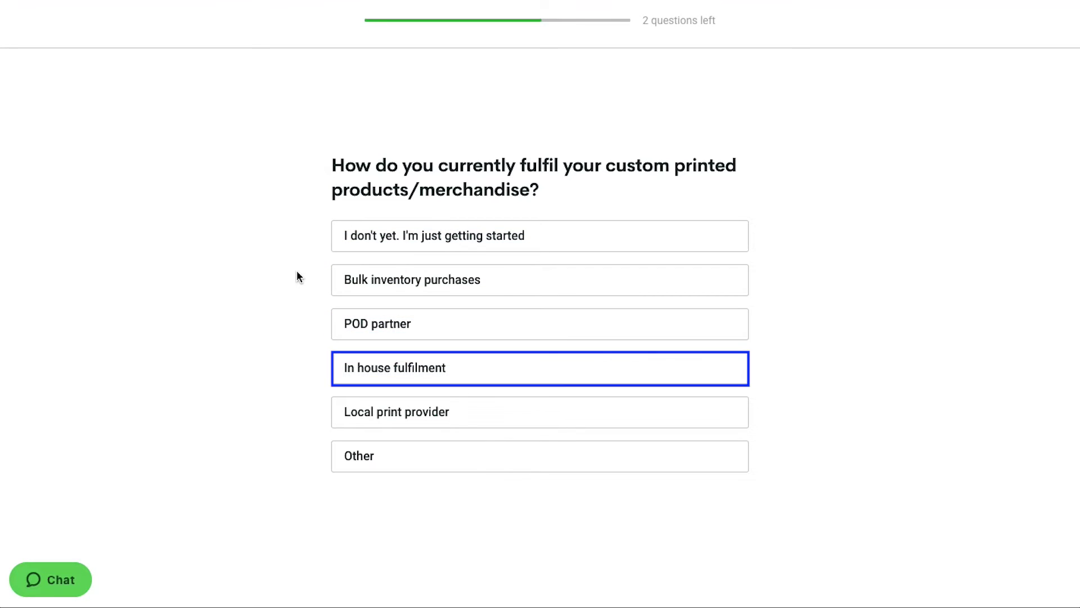
key(Tab)
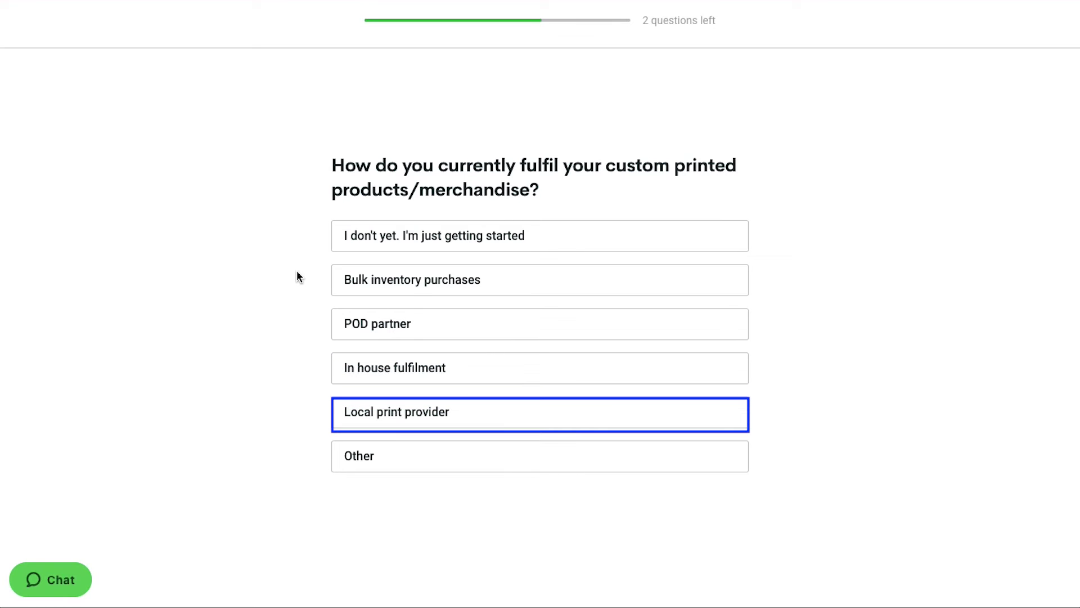
key(Tab)
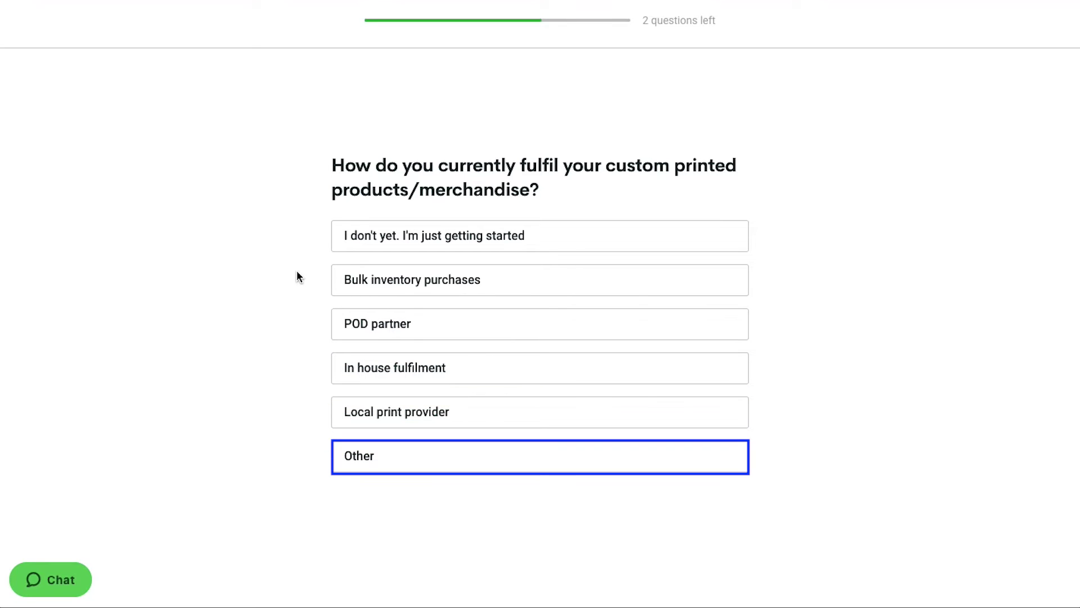
key(Tab)
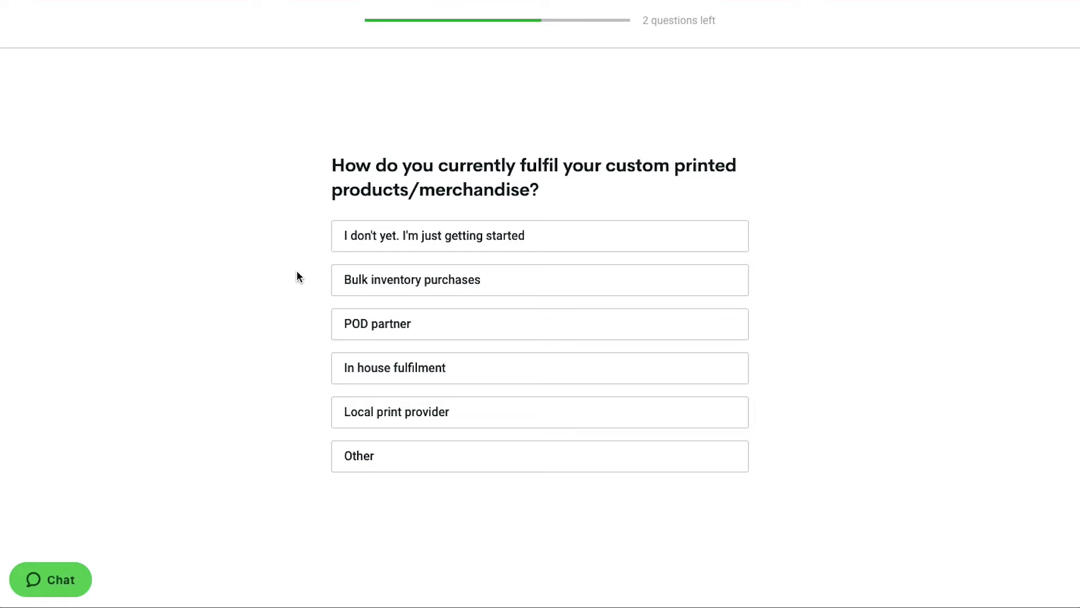
click(352, 246)
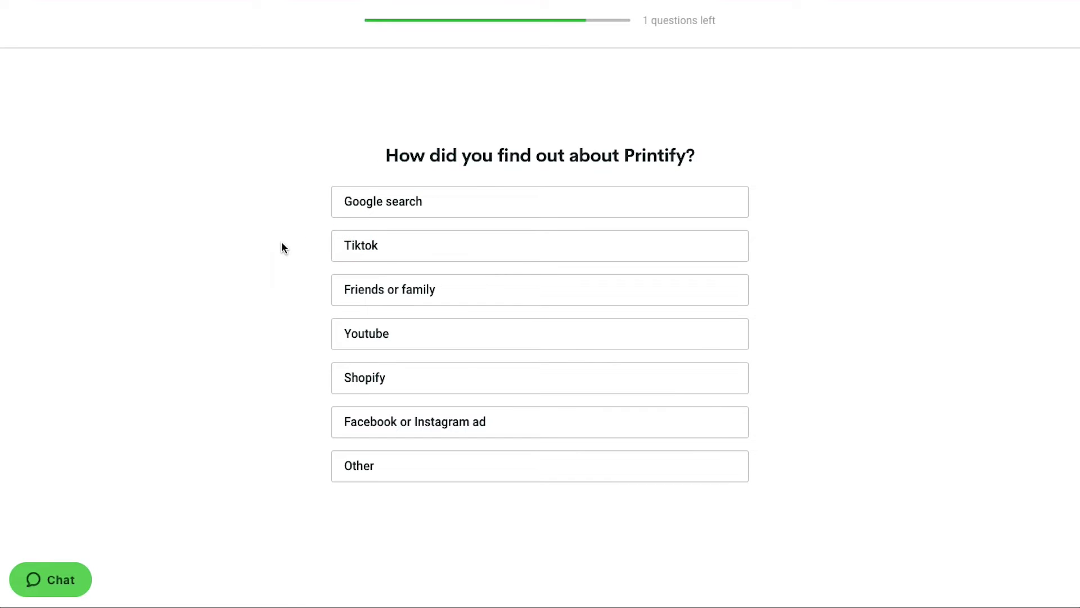
Step: Review the referral source answers for how you found out about Printify
key(Tab)
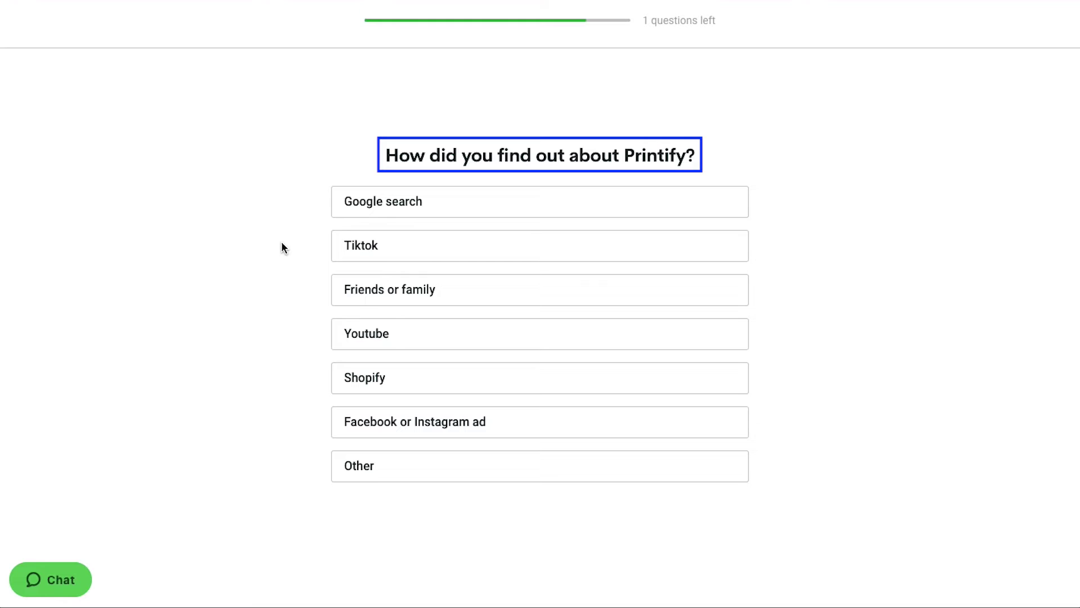
click(281, 243)
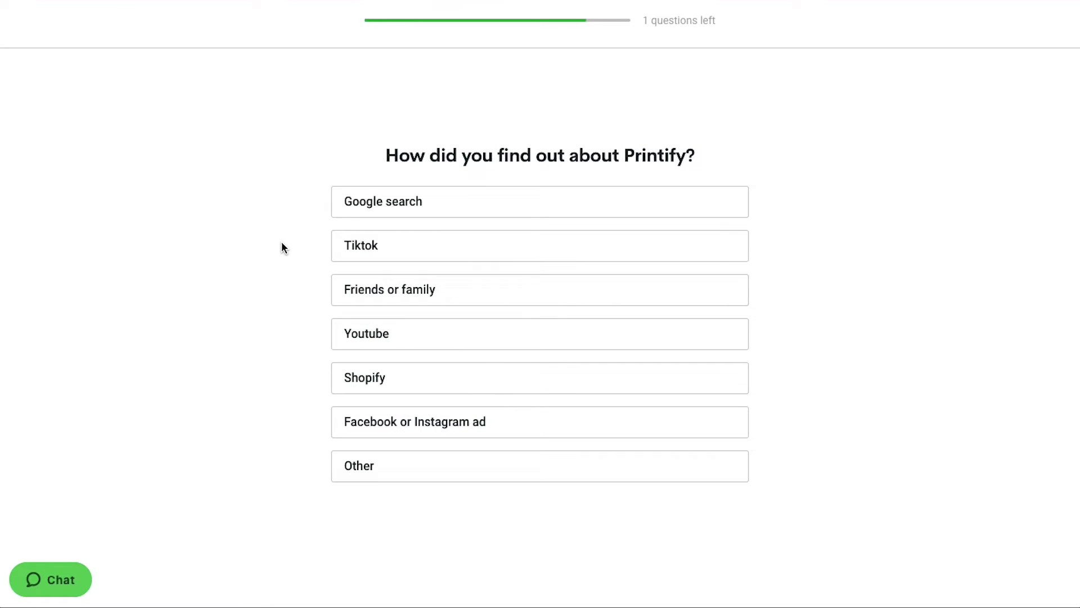
key(Tab)
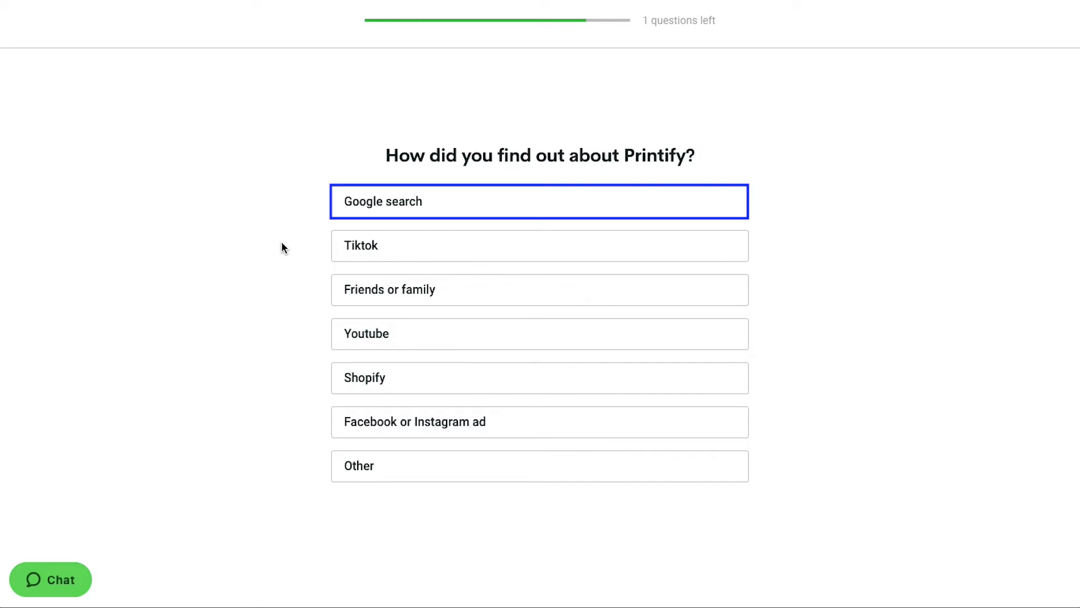
key(Tab)
key(Tab)
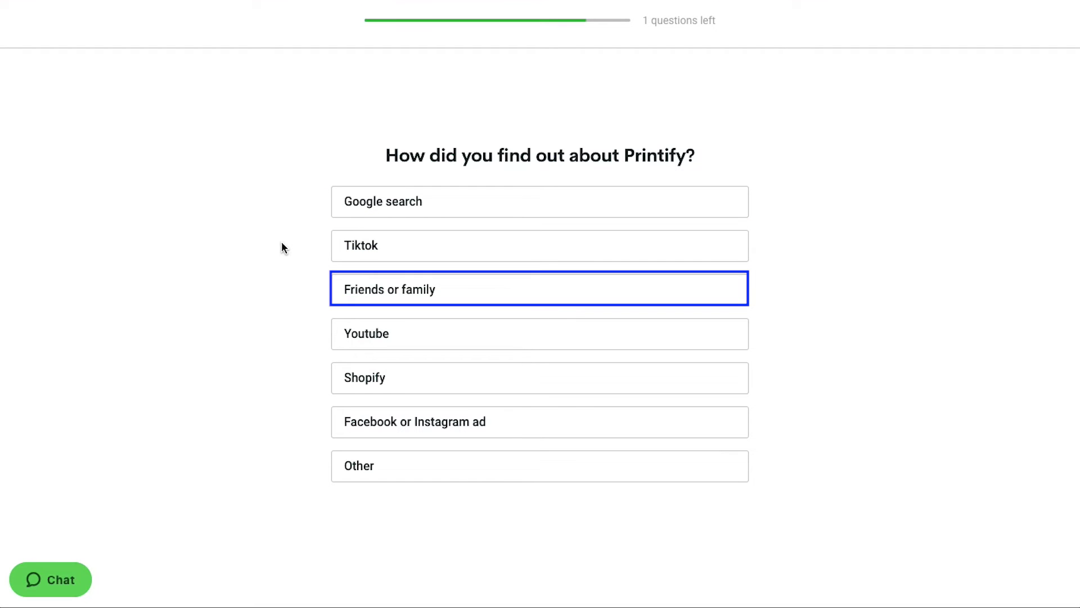
key(Tab)
key(Tab)
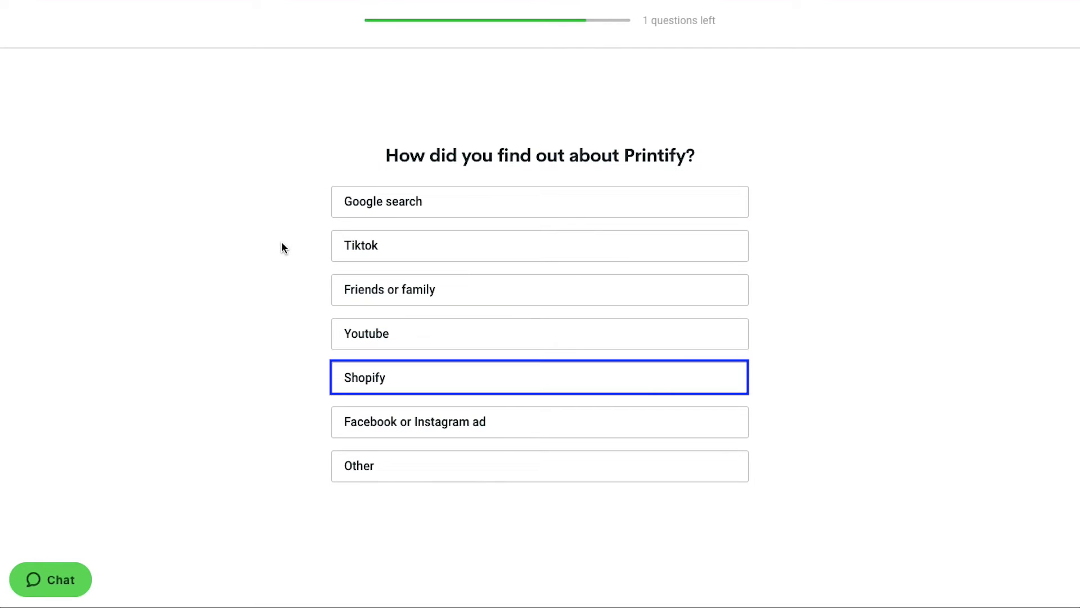
key(Tab)
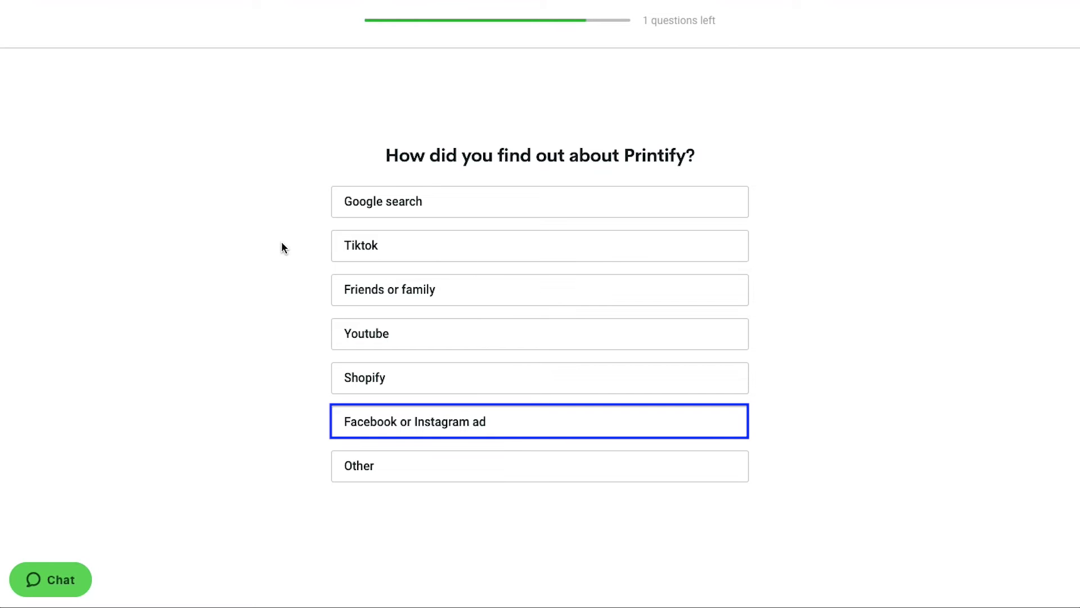
key(Tab)
key(Tab)
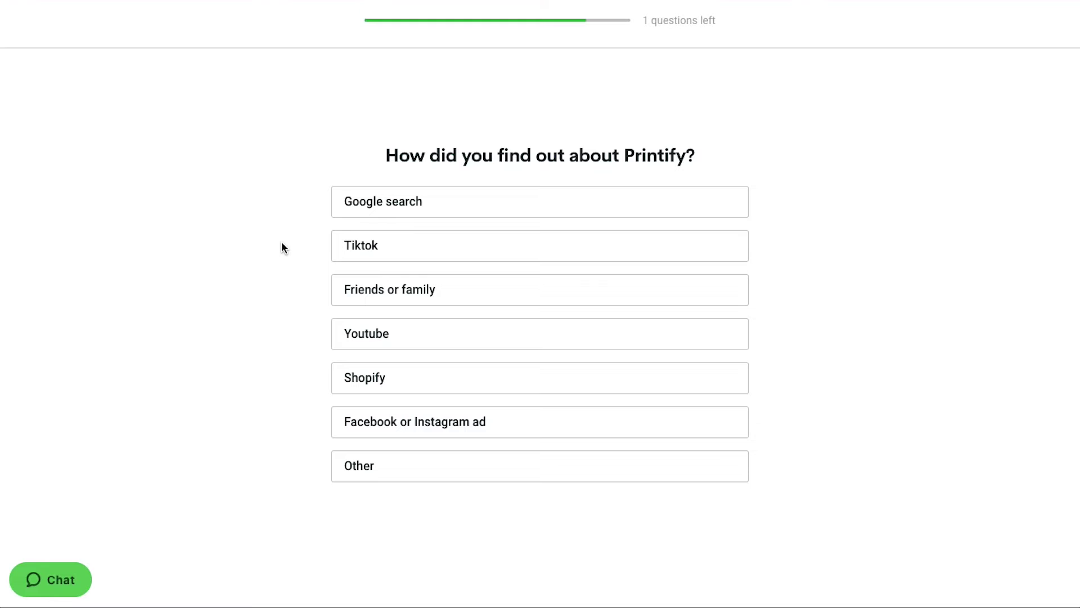
Step: Answer 'Google search', then browse products in the Printify catalog from the thank-you page
click(359, 200)
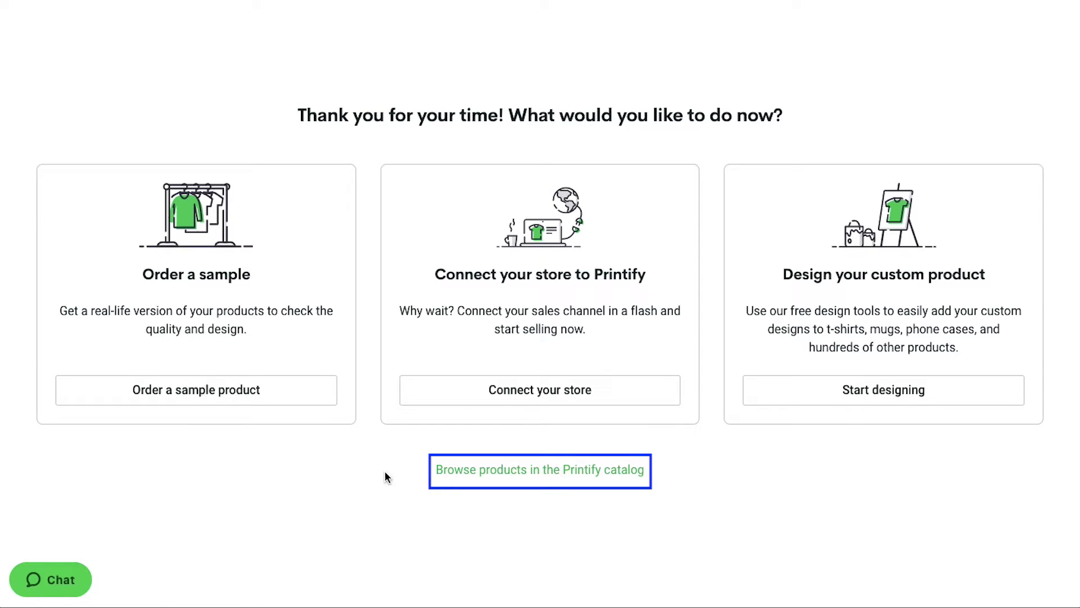
click(453, 471)
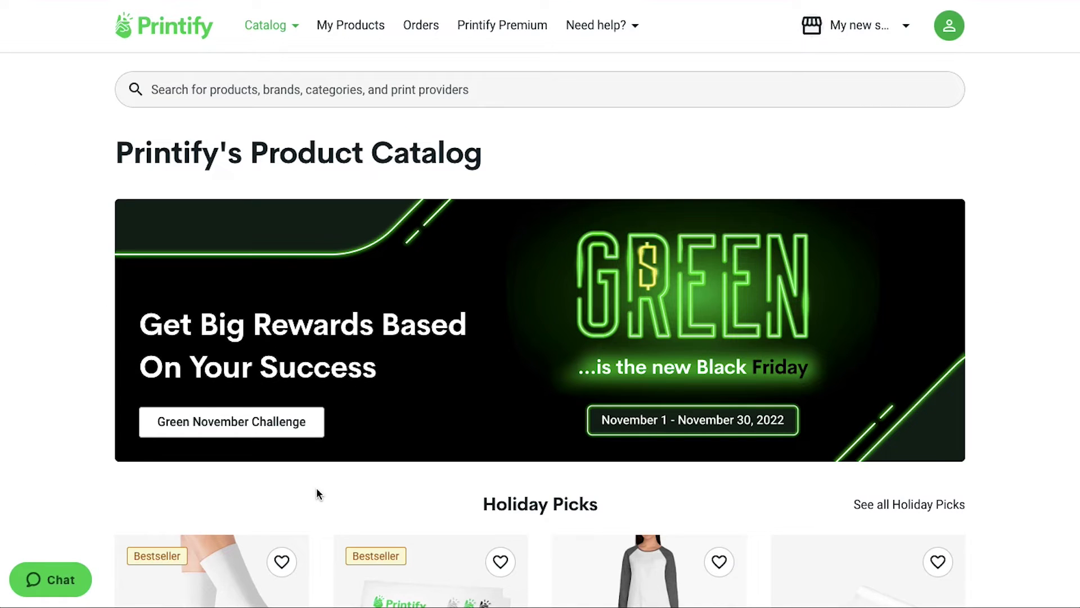
Step: Scroll past Holiday Picks and Print providers to the category tiles and open Women's Clothing
scroll(317, 489, down, 13)
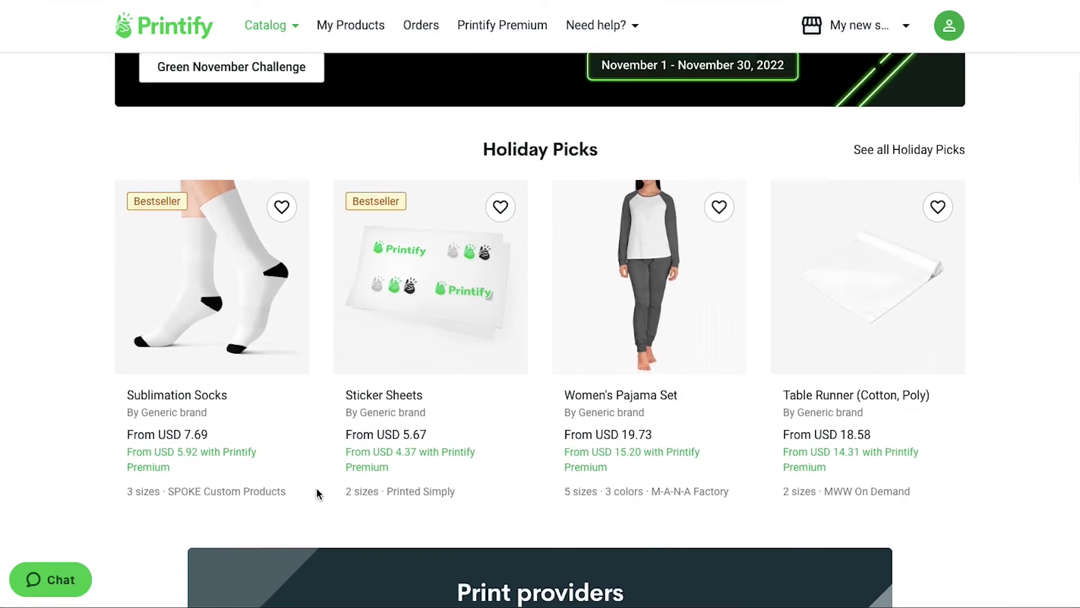
scroll(316, 489, down, 3)
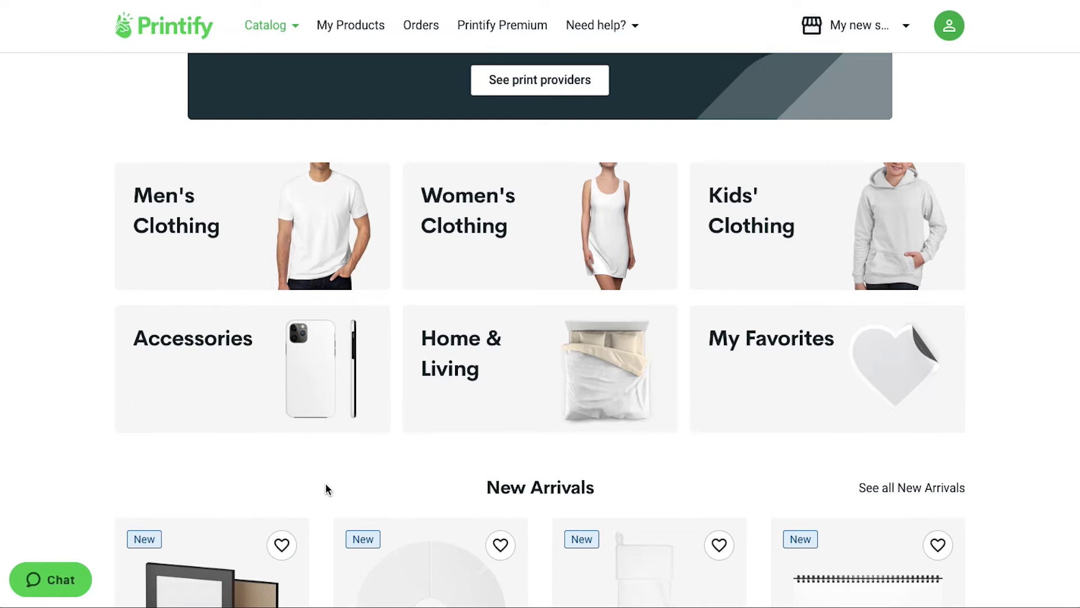
click(491, 239)
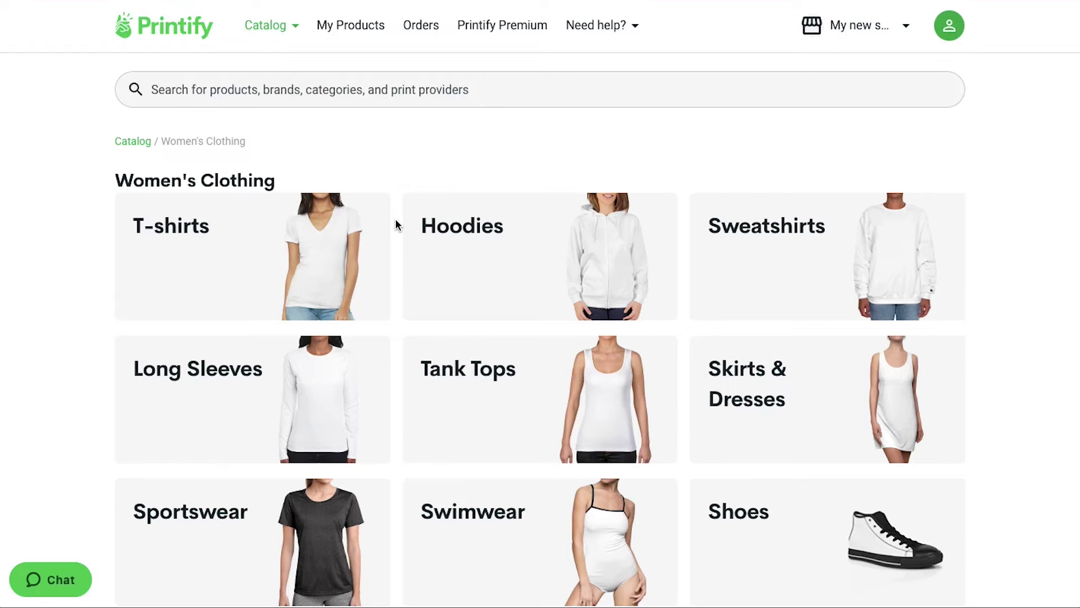
key(Tab)
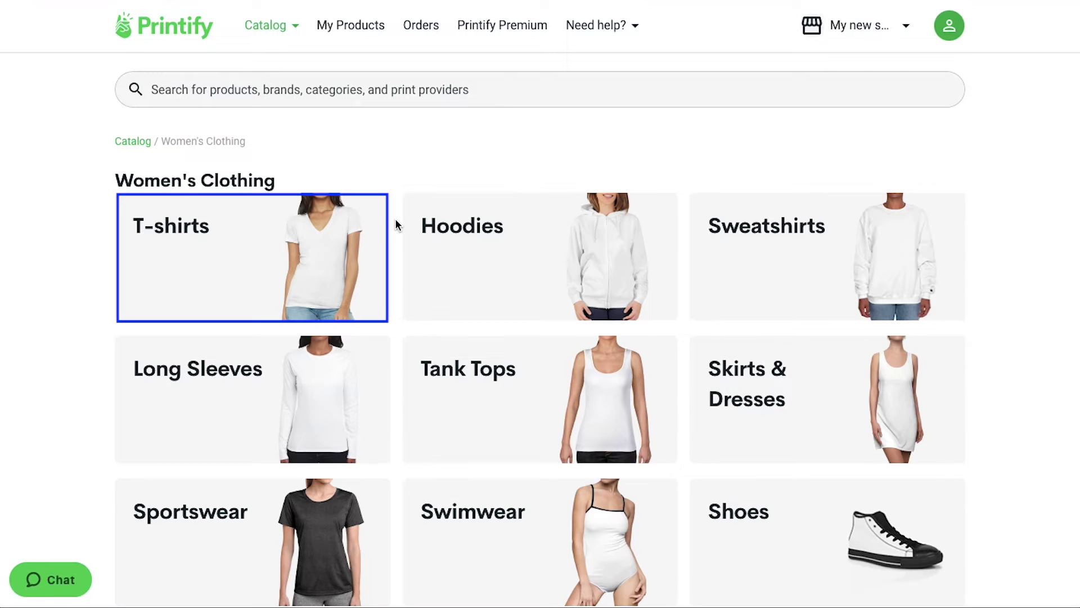
key(Tab)
key(Tab)
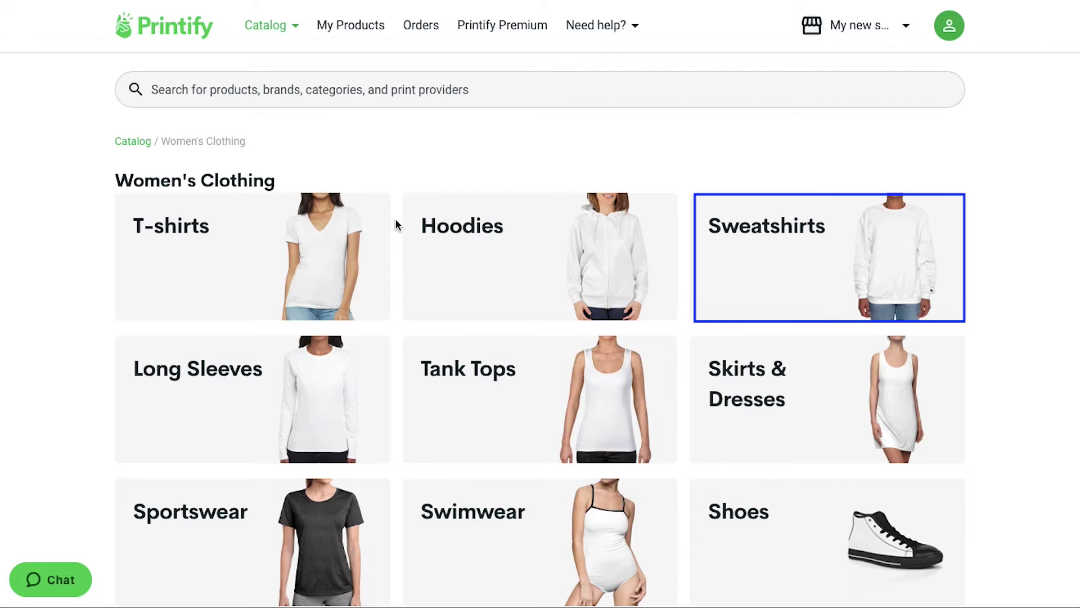
key(Tab)
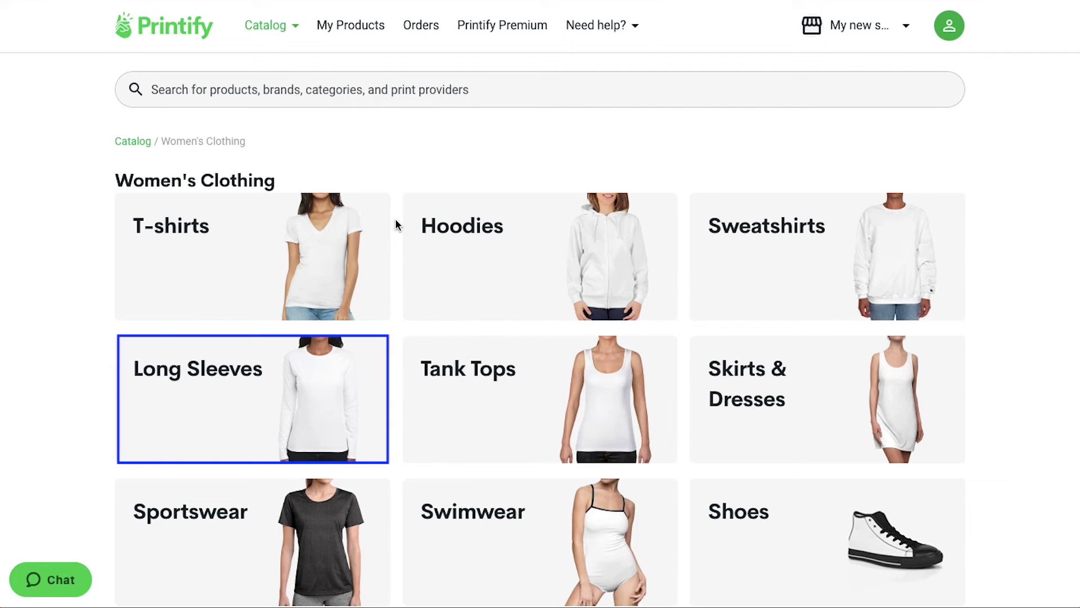
key(Tab)
key(Tab)
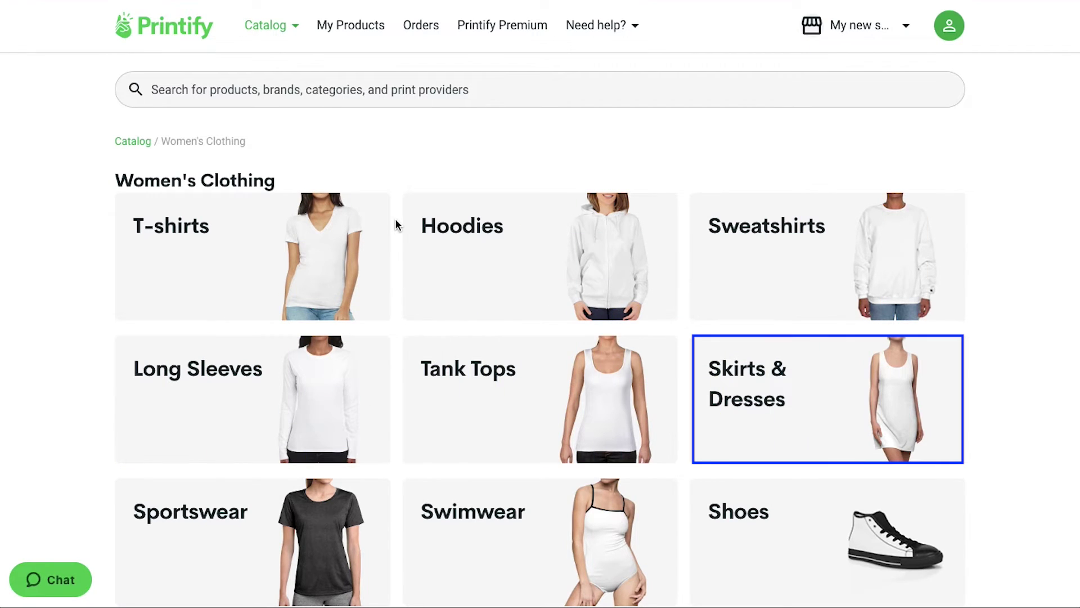
key(Tab)
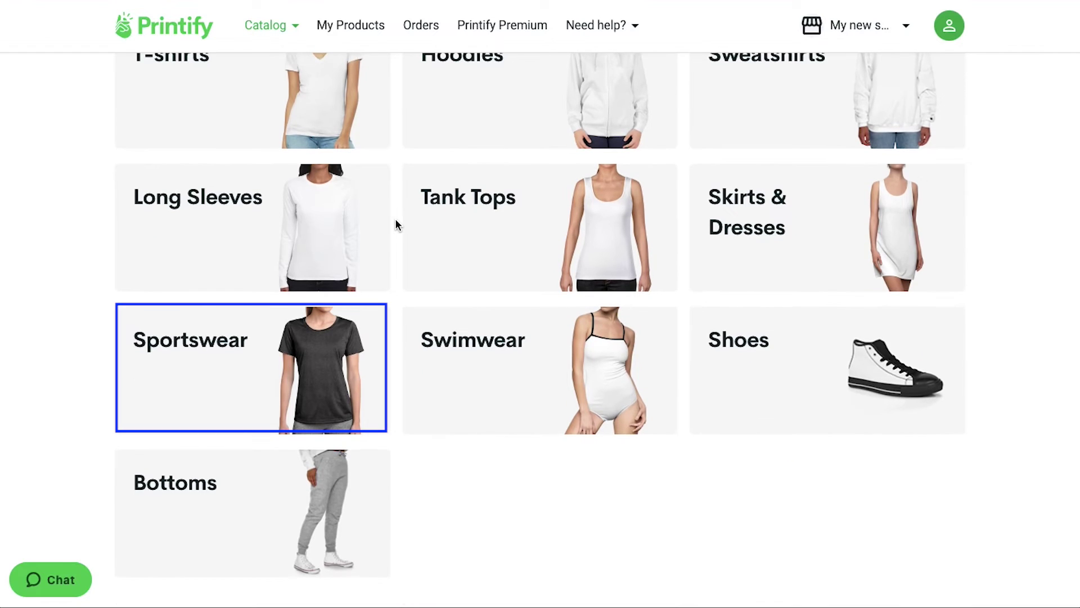
key(Tab)
key(Tab)
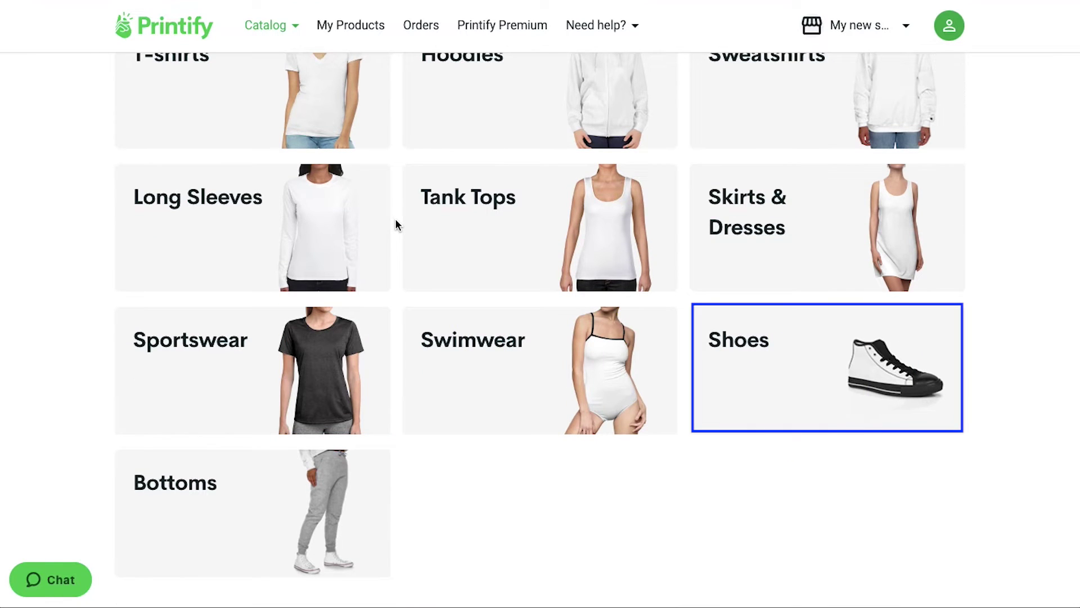
key(Tab)
key(Tab)
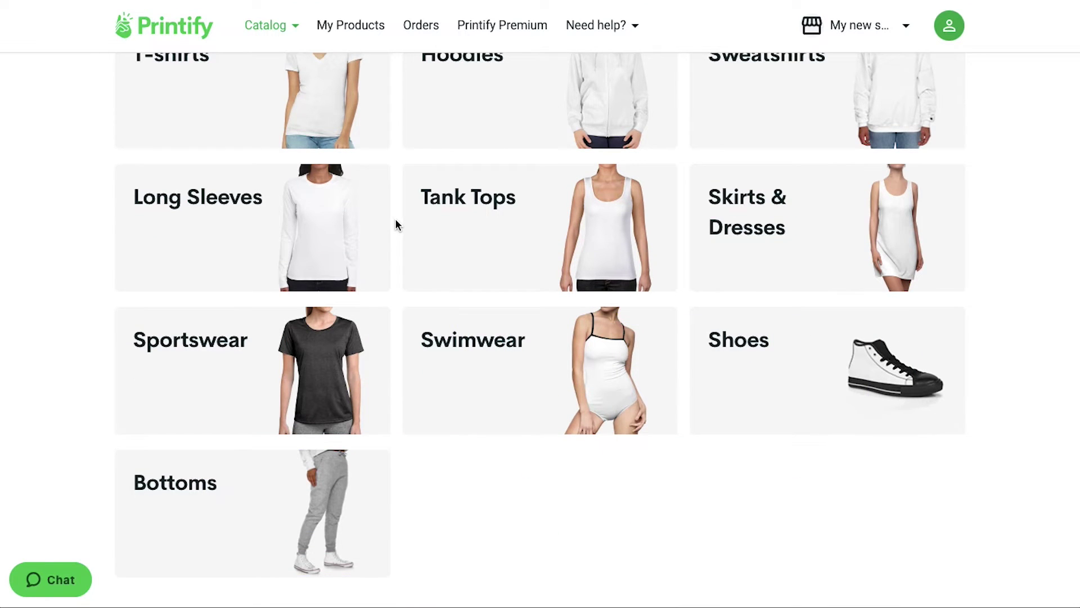
scroll(396, 224, up, 3)
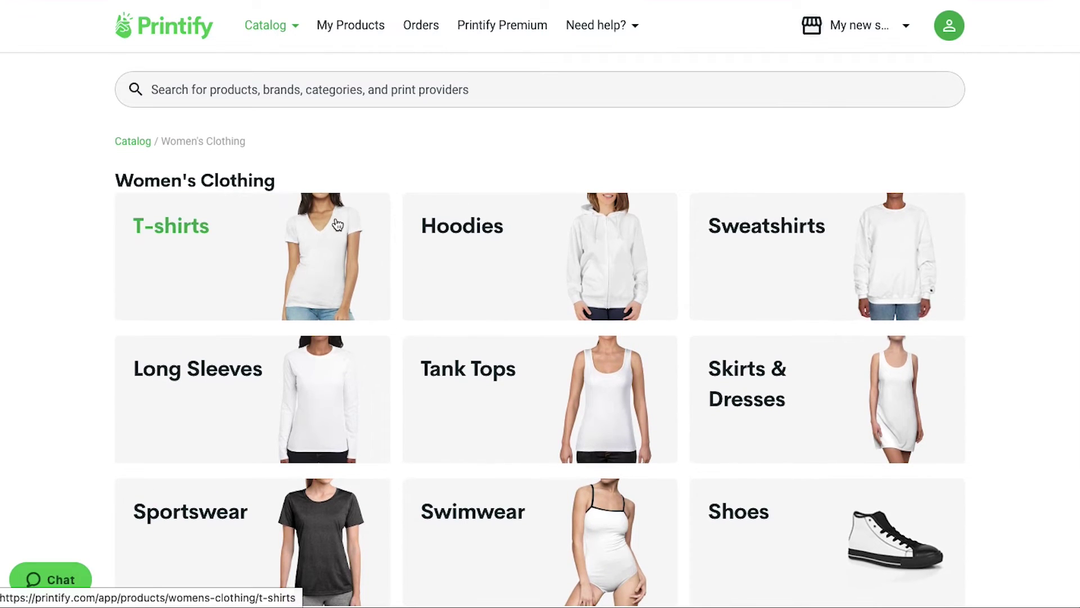
click(336, 222)
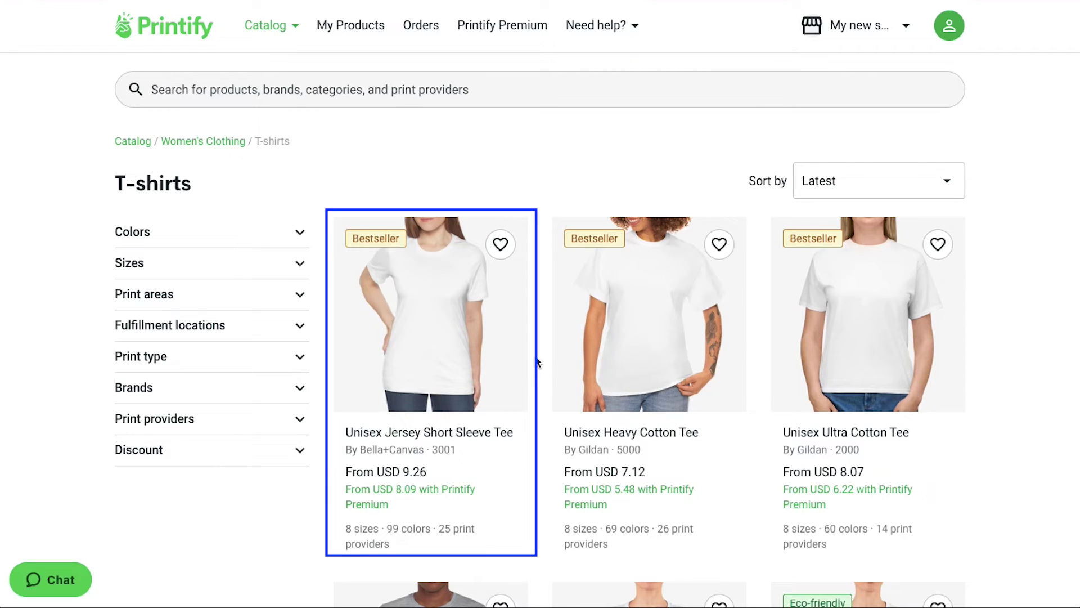
Step: Open the Unisex Jersey Short Sleeve Tee and start designing it with Print Geek
click(498, 333)
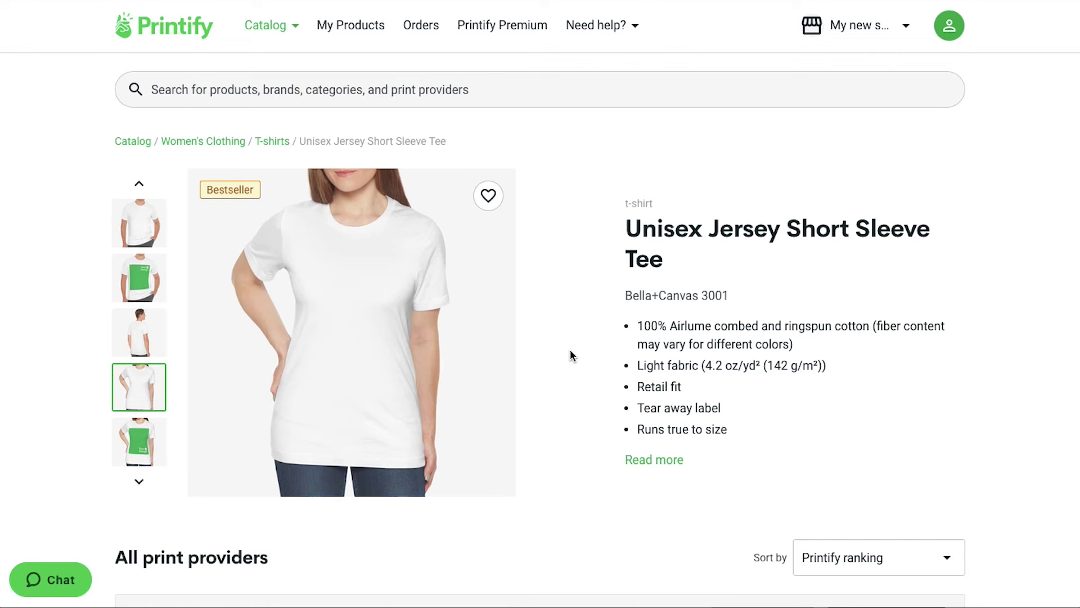
scroll(570, 350, down, 5)
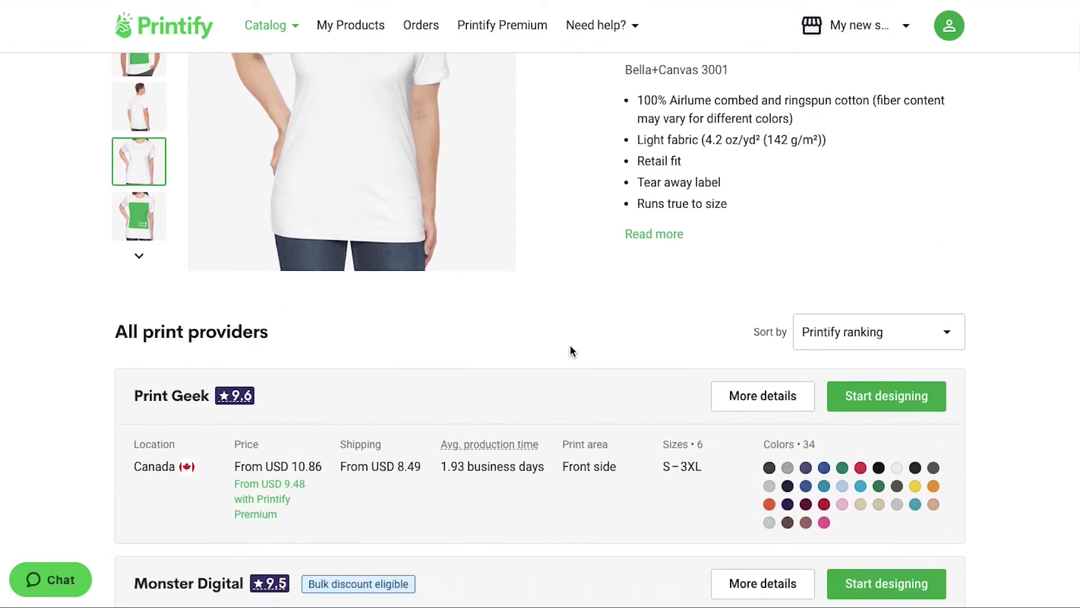
scroll(571, 345, down, 1)
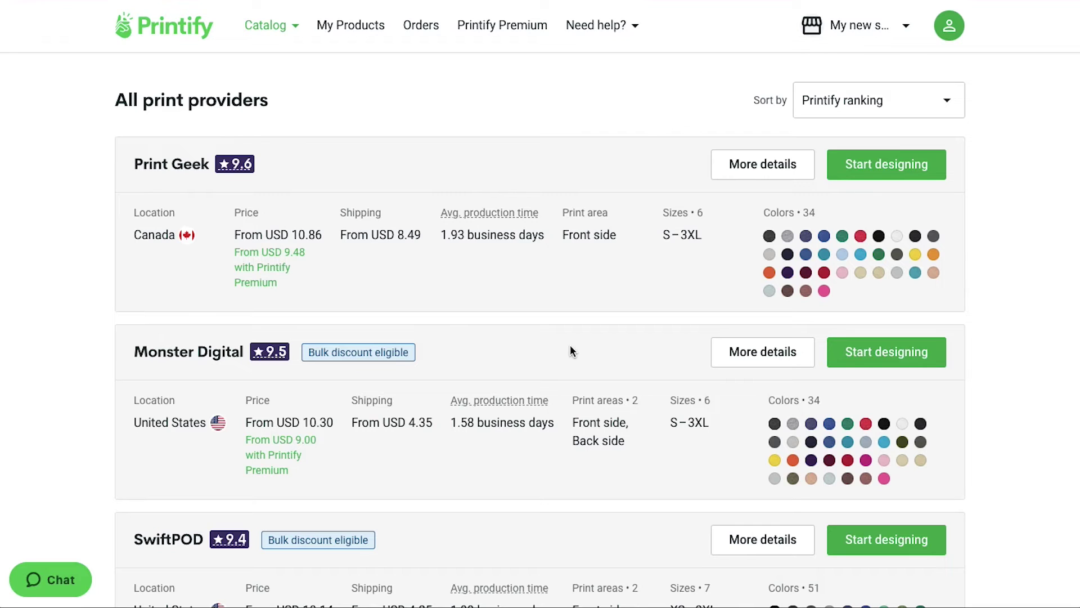
click(854, 172)
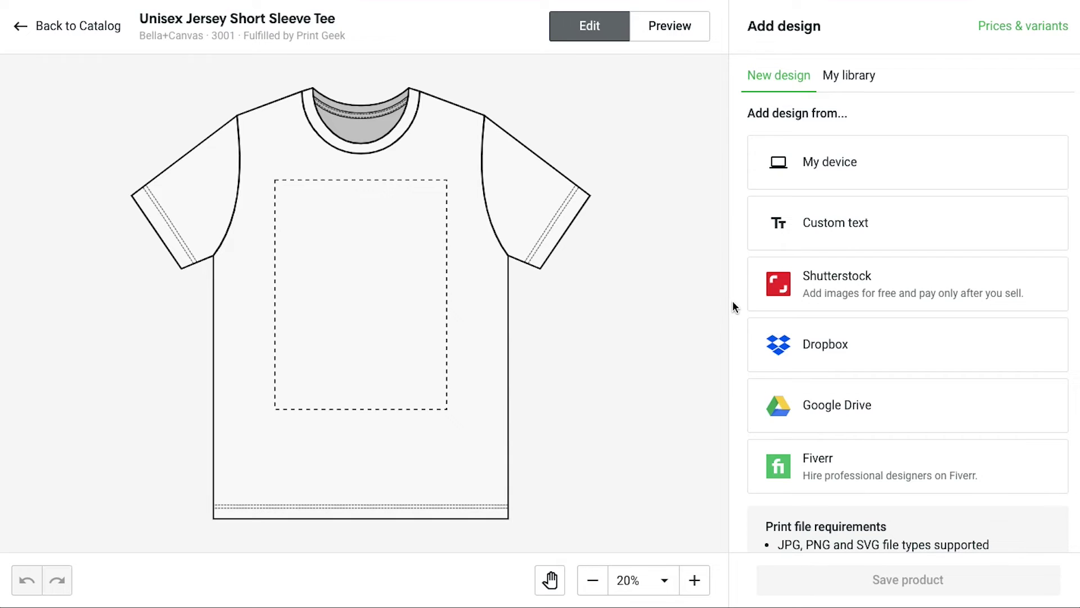
Step: Add the 'If You Never Try You Never Know' typography design to the tee's print area
scroll(735, 304, down, 2)
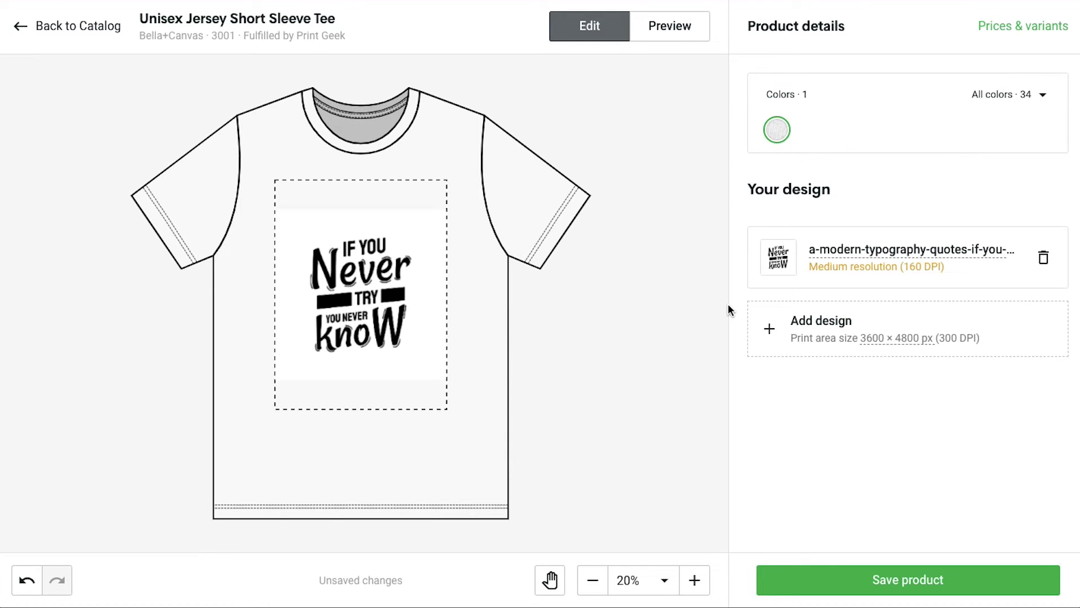
key(Tab)
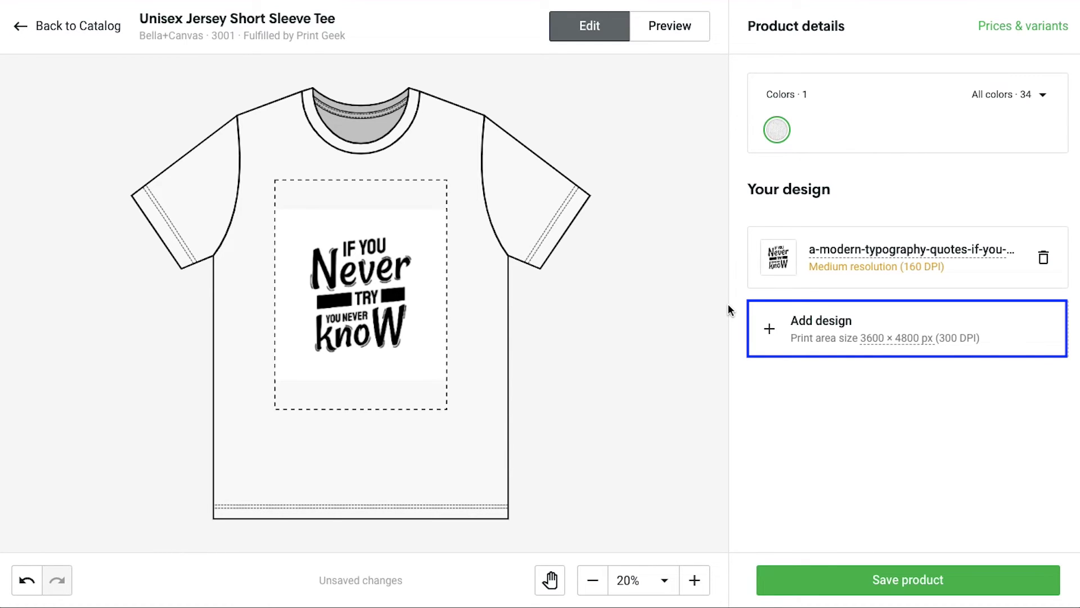
click(729, 309)
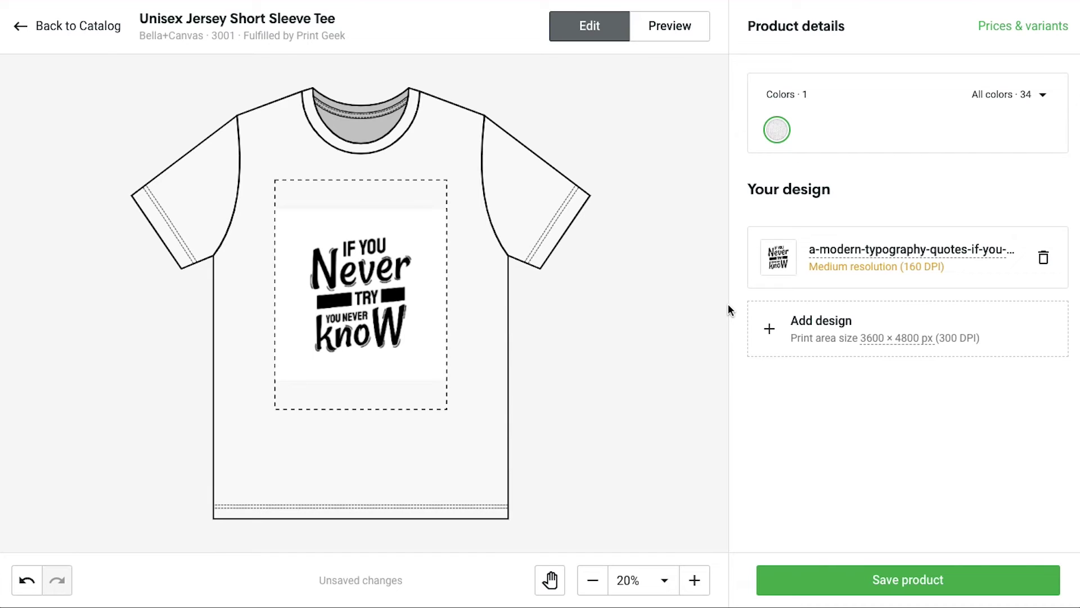
Step: Preview the tee on mockups and save it as a product
key(Tab)
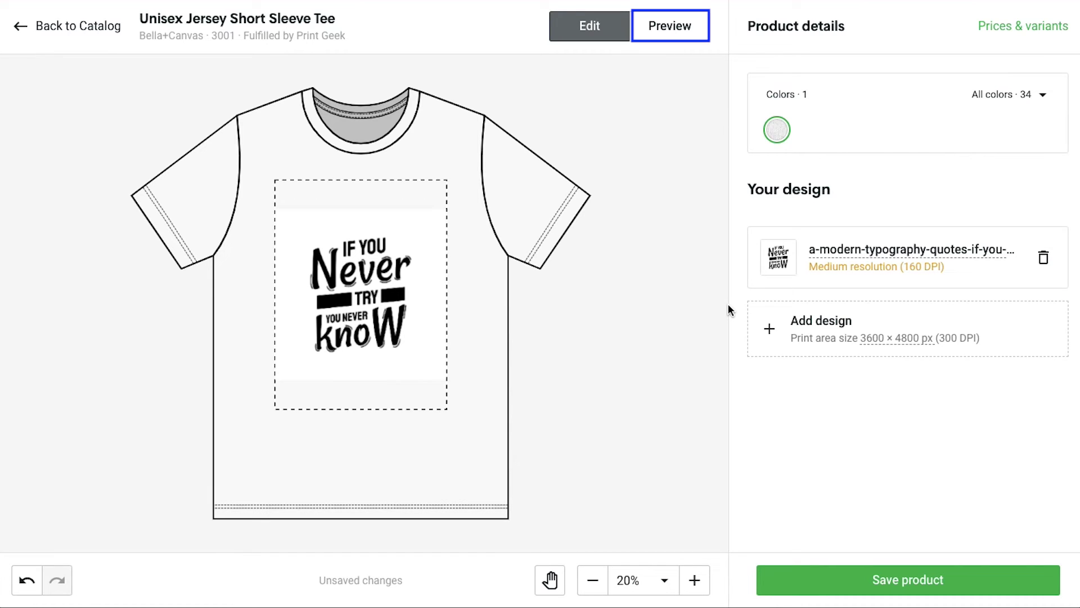
click(681, 28)
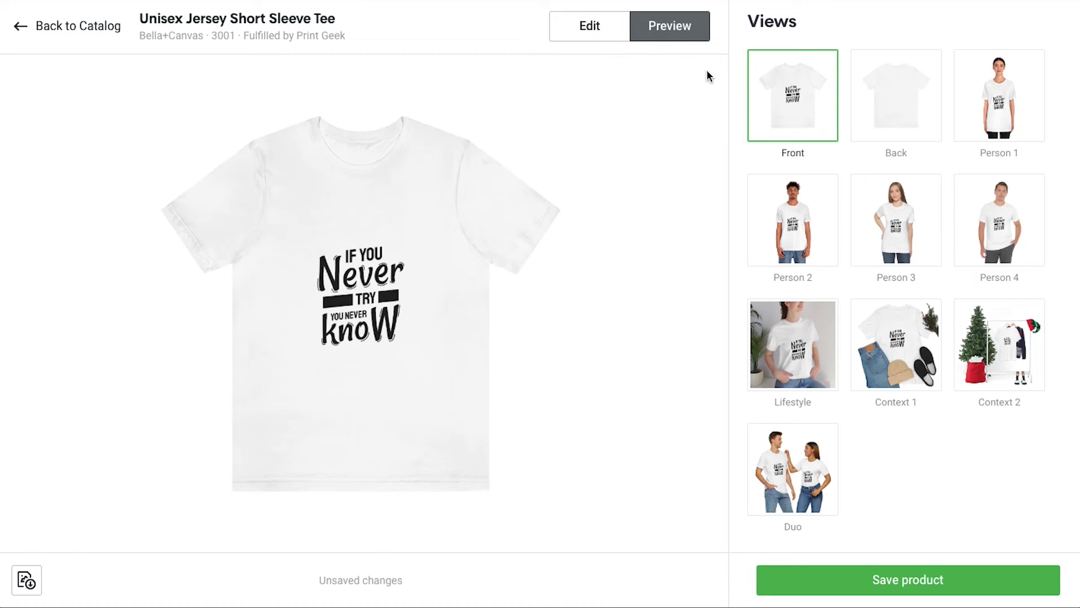
key(Tab)
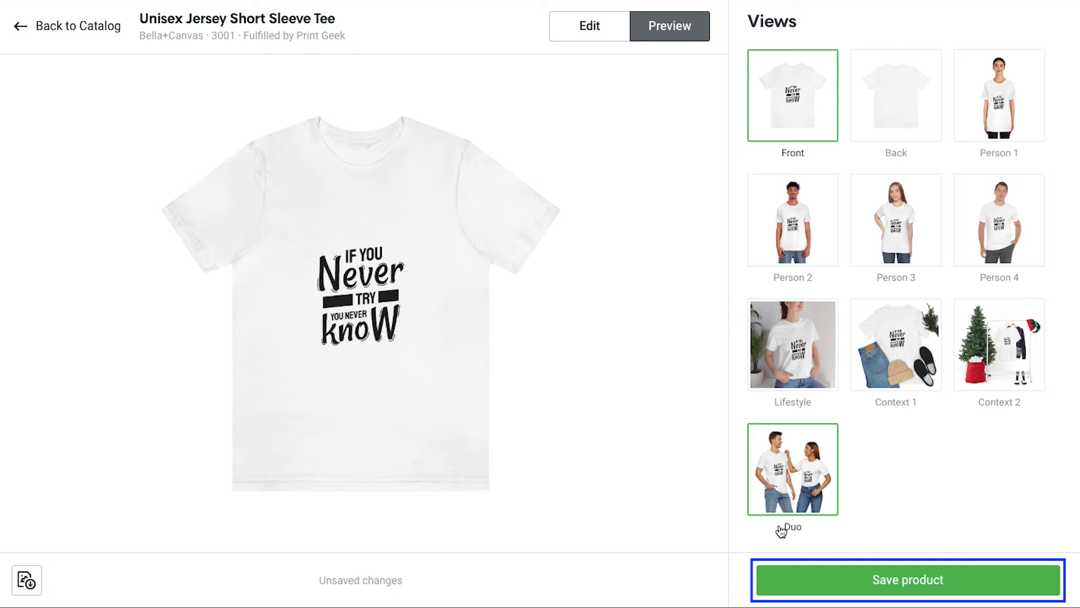
click(799, 588)
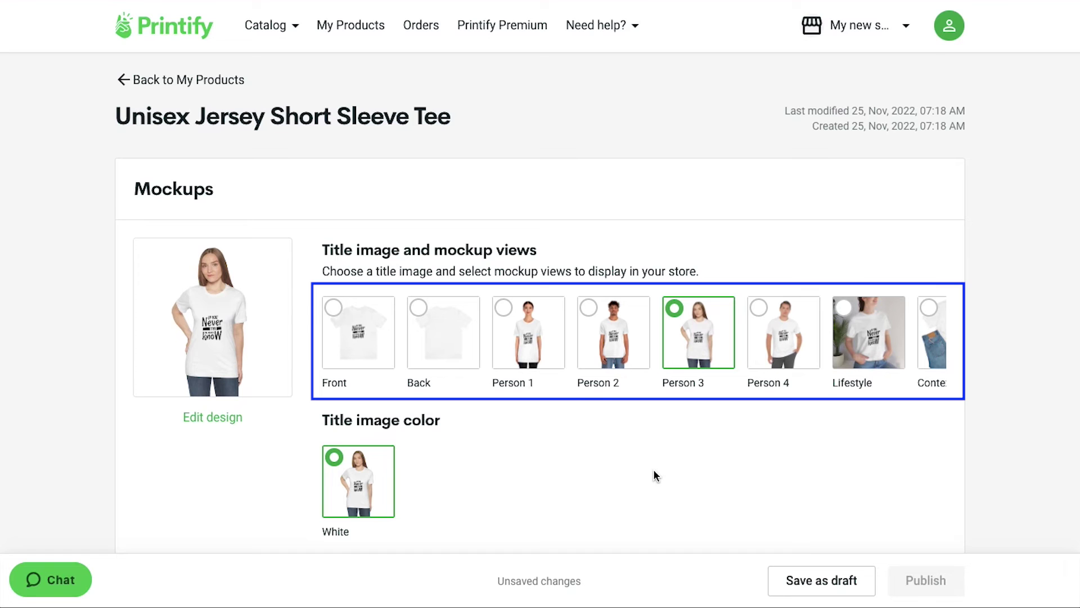
Step: Review the tee's mockups, description, variant pricing and store details, then go to My Stores
scroll(655, 476, down, 10)
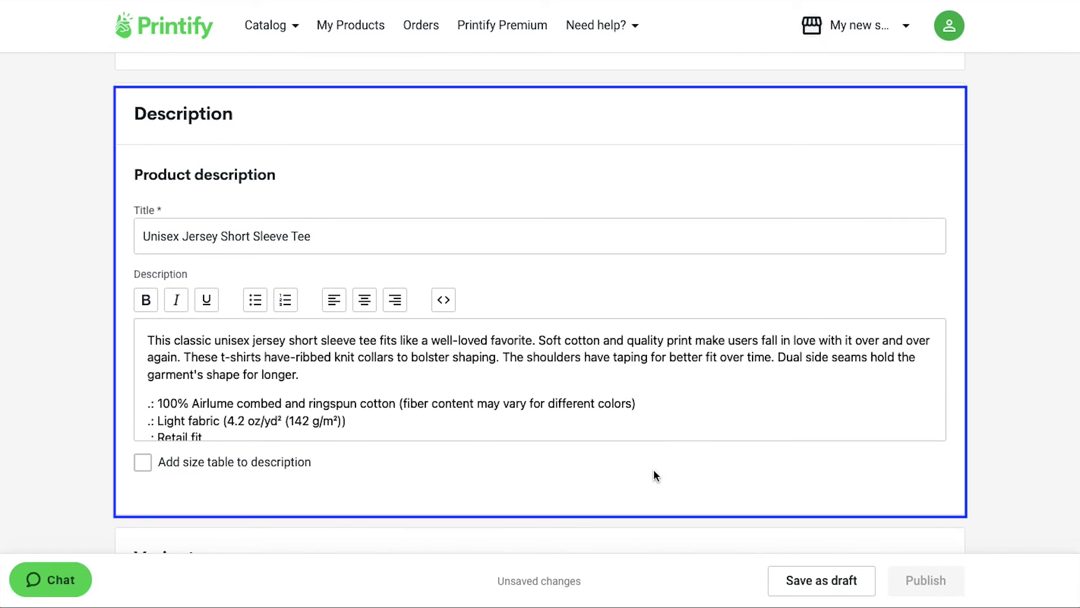
scroll(654, 476, down, 8)
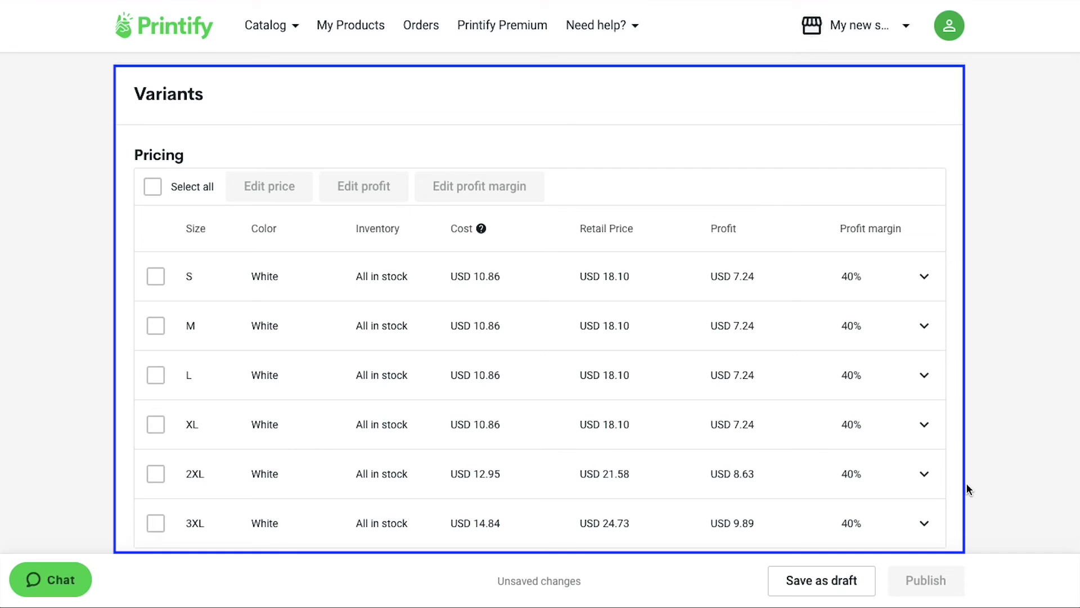
scroll(967, 484, down, 6)
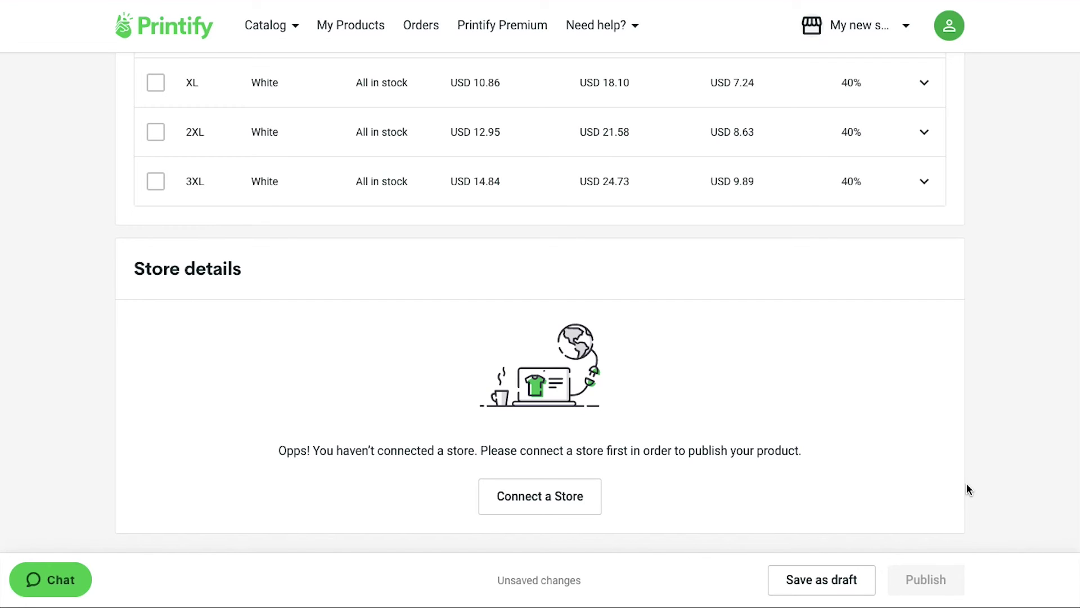
click(575, 497)
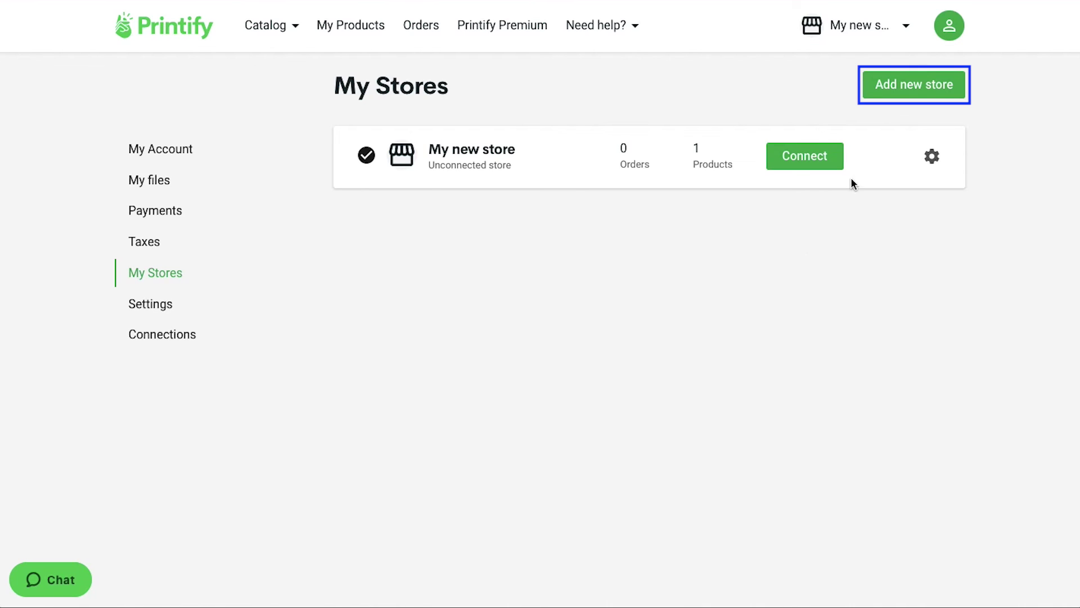
Step: Add a new store connection and pick eBay US from the platform list
click(895, 85)
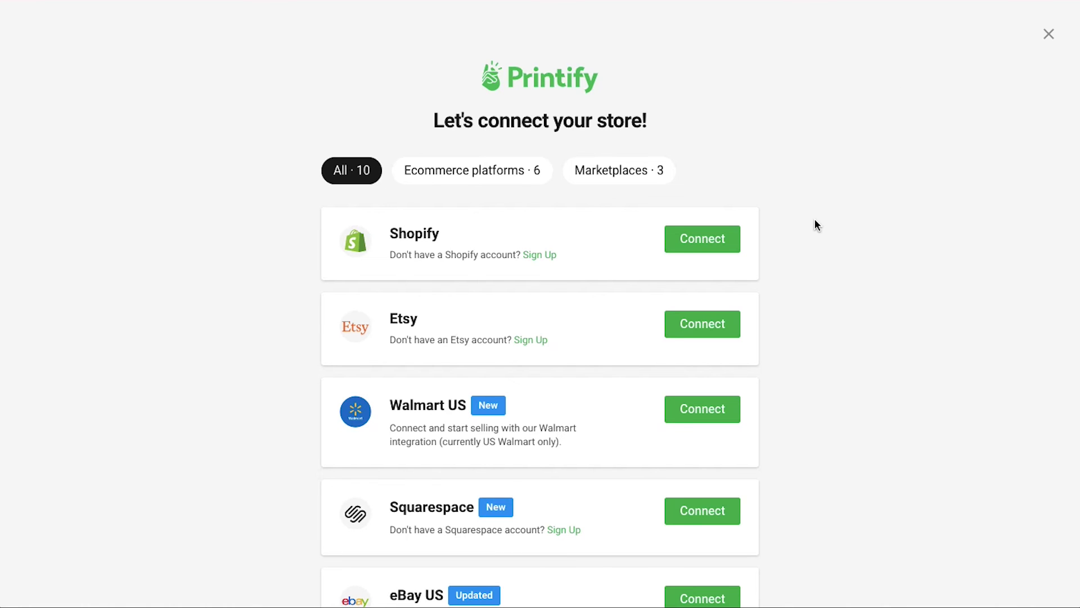
scroll(815, 220, down, 3)
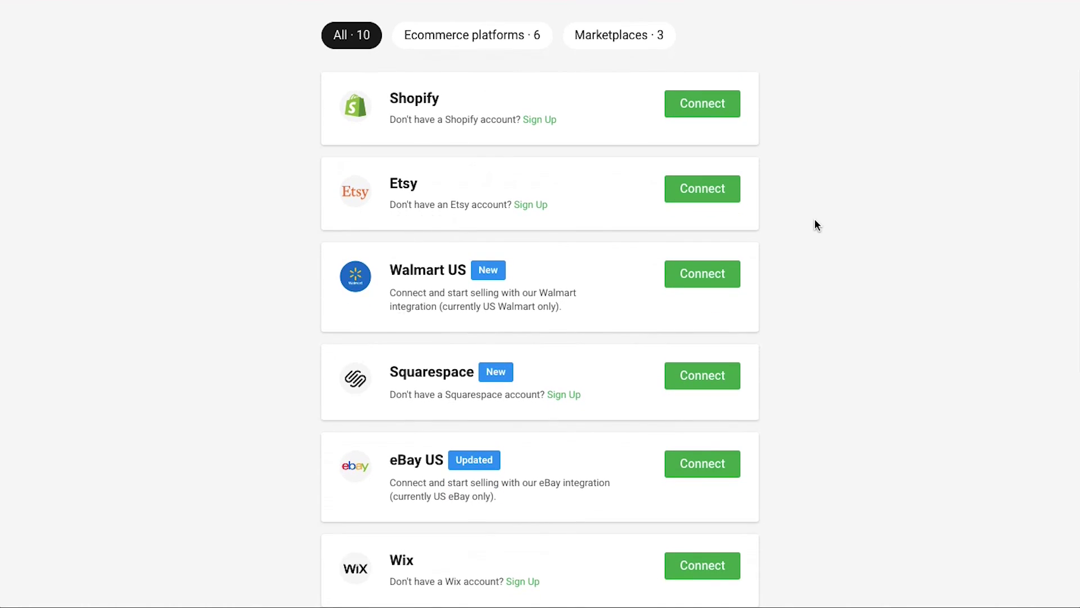
click(734, 459)
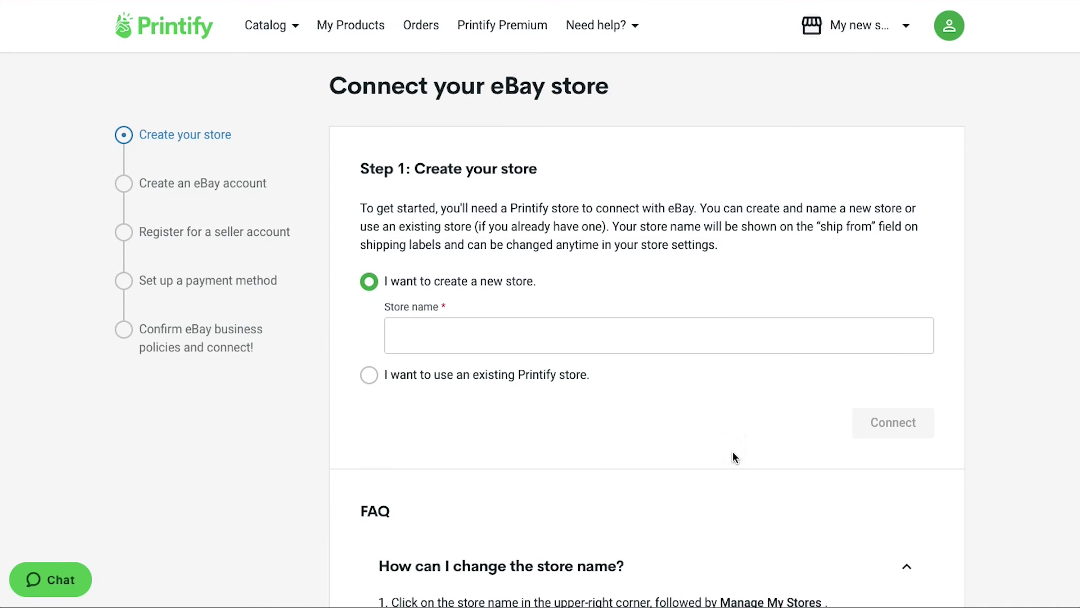